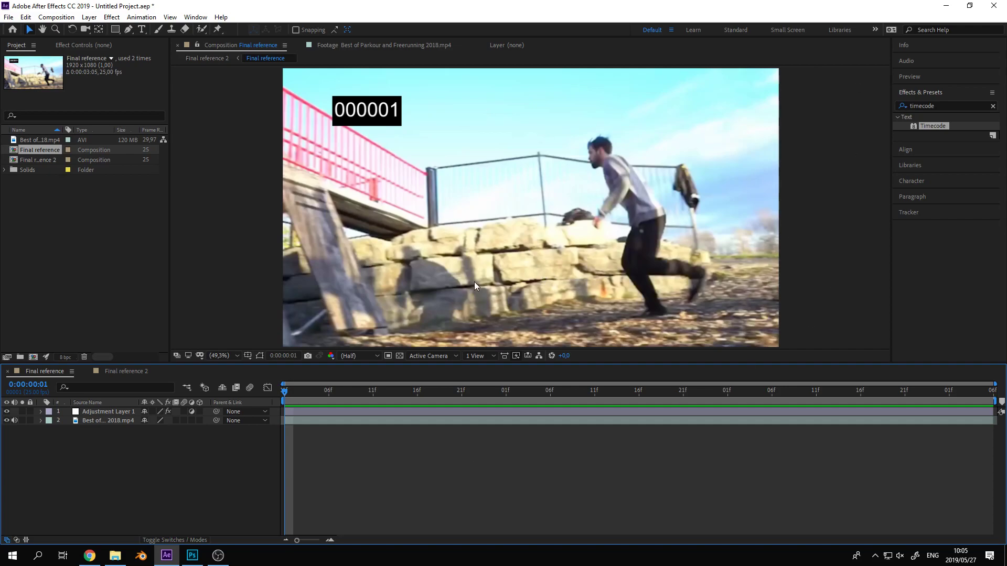
Examine the timing of the time-remapped parkour run in the Final reference 2 composition by playing and scrubbing it.
left_click(118, 373)
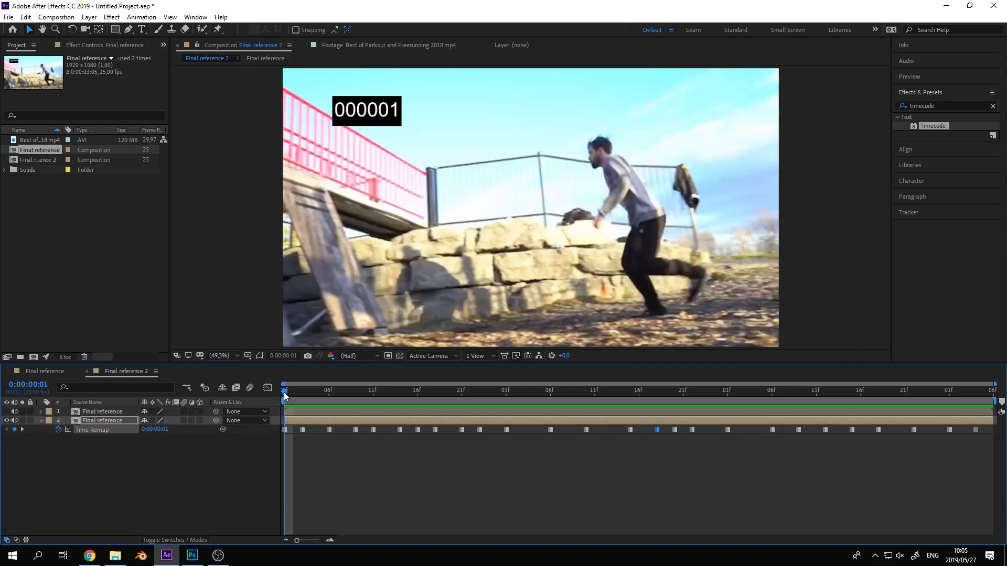
key("space")
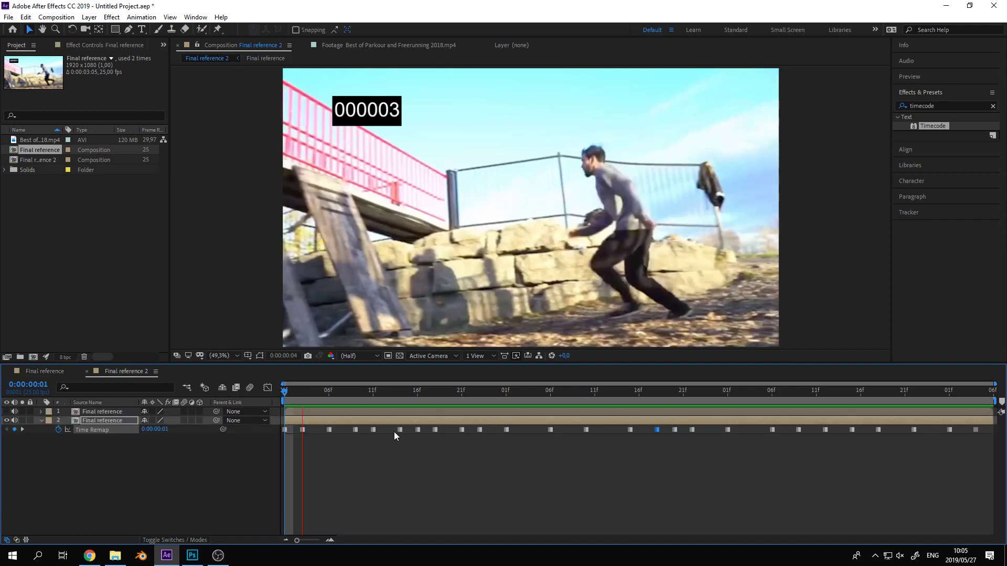
key("space")
key("space")
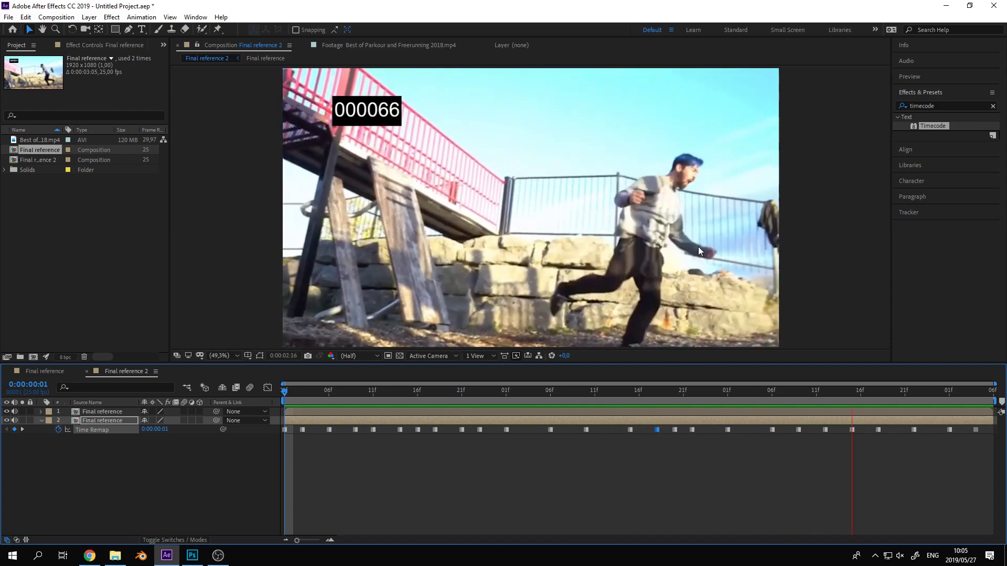
key("space")
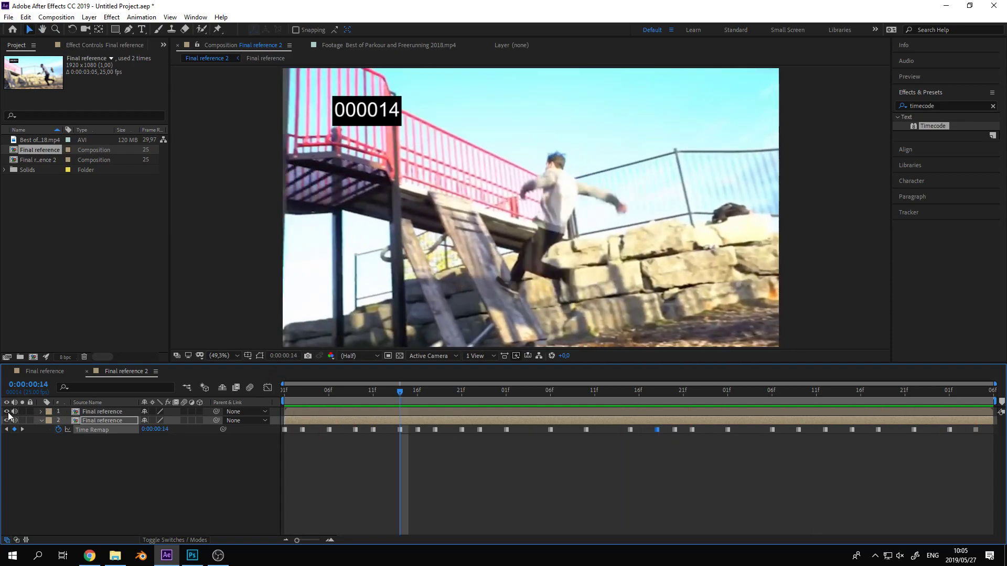
left_click_drag(309, 391, 205, 390)
key("space")
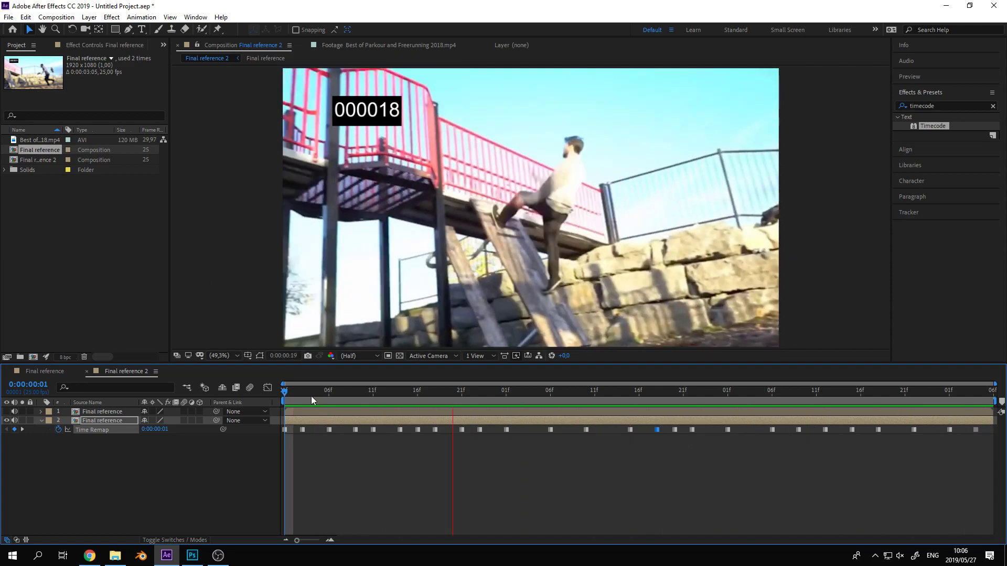
key("space")
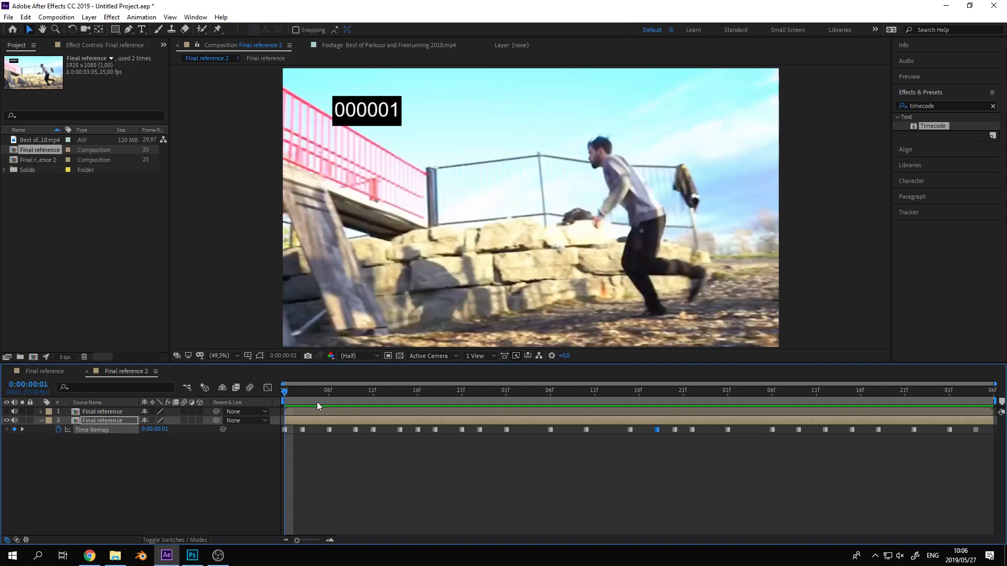
left_click_drag(289, 391, 273, 411)
key("Caps_Lock")
left_click_drag(293, 395, 985, 379)
left_click_drag(905, 379, 108, 441)
left_click_drag(304, 396, 266, 478)
left_click(182, 492)
Open the source footage Best of Parkour and Freerunning 2018.mp4 on its own for trimming and skim through it.
left_click(64, 215)
left_click(39, 138)
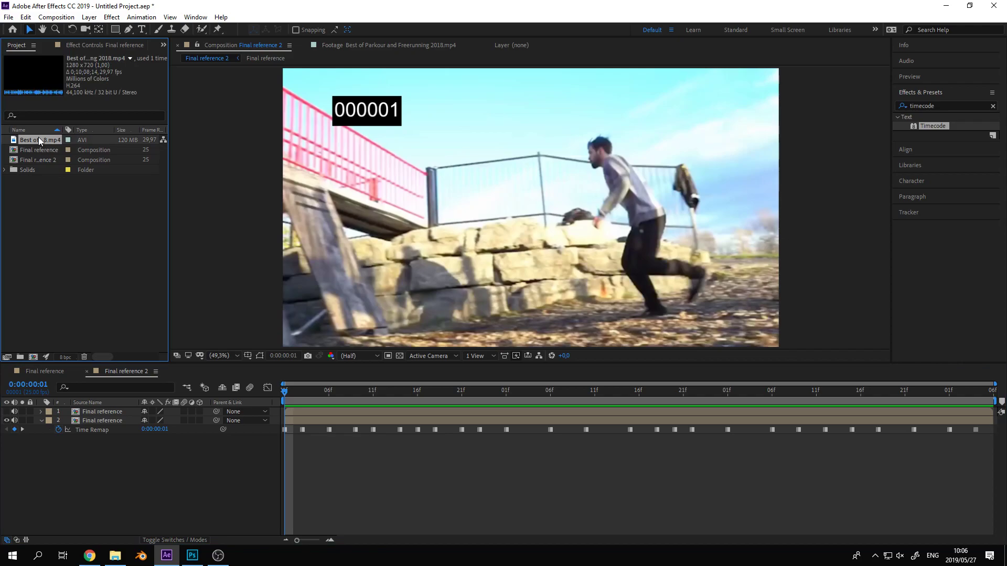
double_click(39, 139)
left_click_drag(305, 332, 288, 332)
key("space")
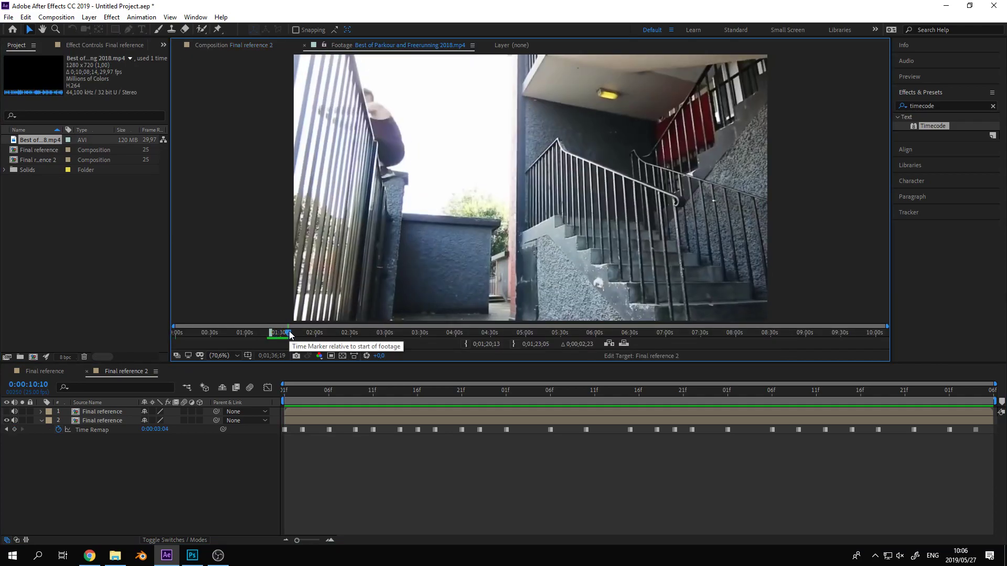
Find the start of the shot with the runner near the orange sign and set the footage's in point to 0;02;10;23.
left_click_drag(289, 334, 326, 330)
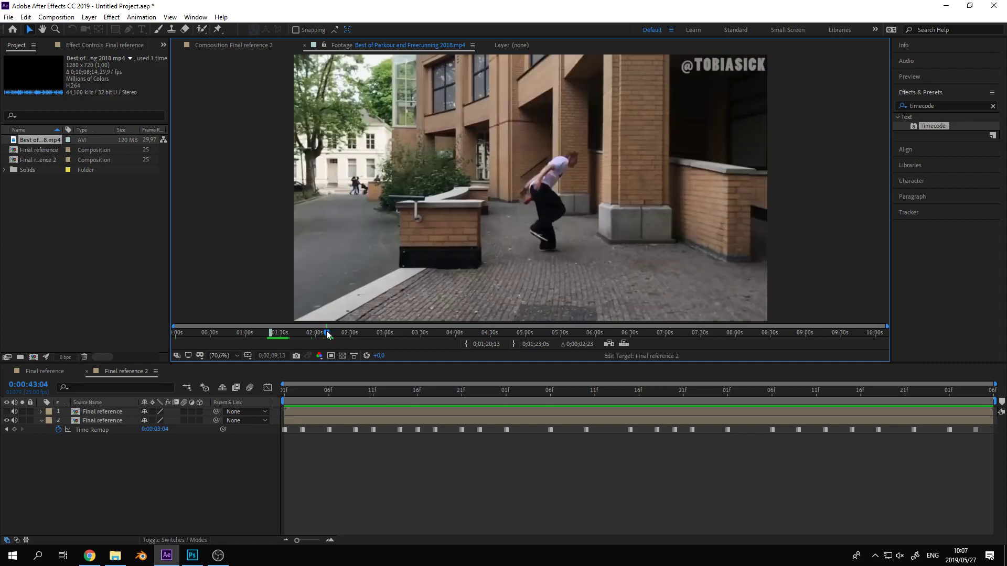
key("Page_Down")
key("Page_Down")
key("Page_Down")
key("Page_Down")
key("Page_Down")
key("Page_Down")
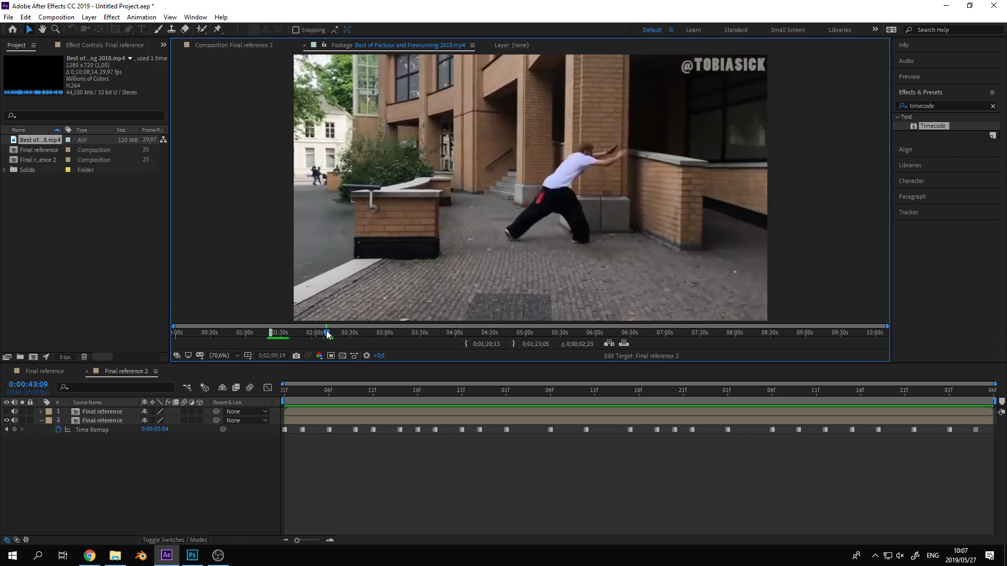
key("Page_Down")
key("Page_Down")
key("Page_Down")
key("Page_Down")
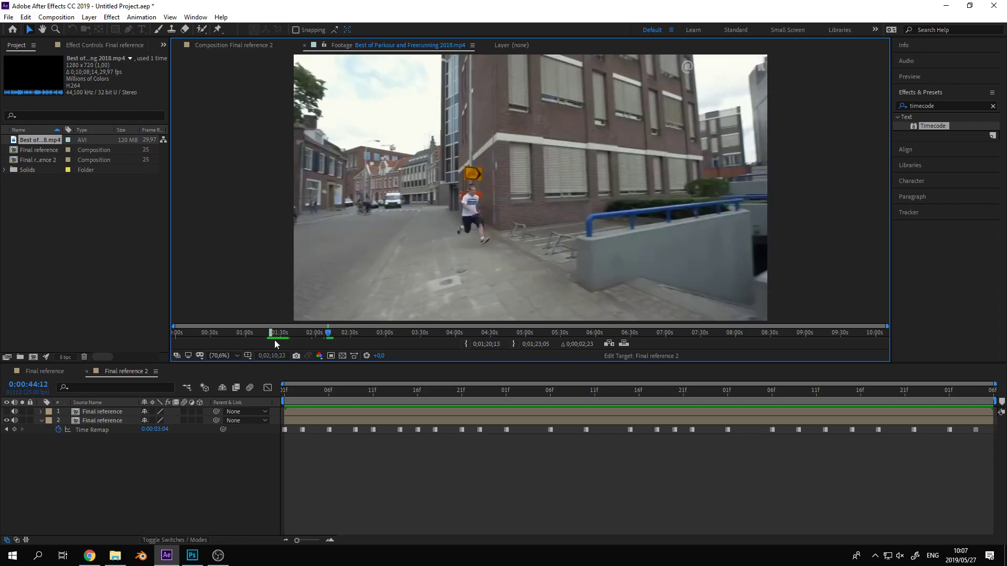
left_click_drag(271, 333, 427, 321)
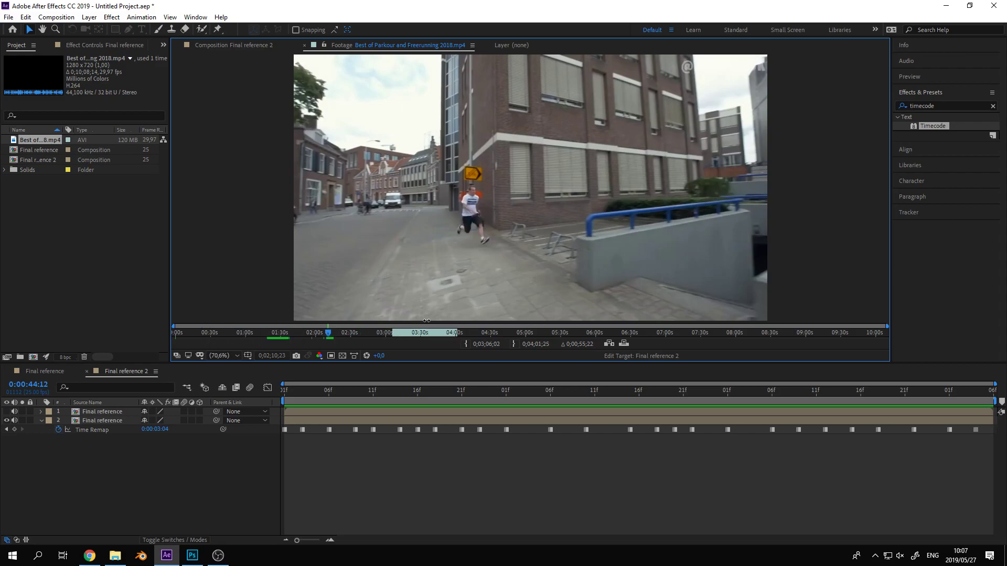
left_click(465, 343)
Find the end of the same parkour shot and set the footage's out point to 0;02;16;27.
left_click_drag(332, 334, 337, 336)
key("Page_Down")
key("Page_Down")
key("Page_Down")
key("Page_Down")
key("Page_Down")
key("Page_Down")
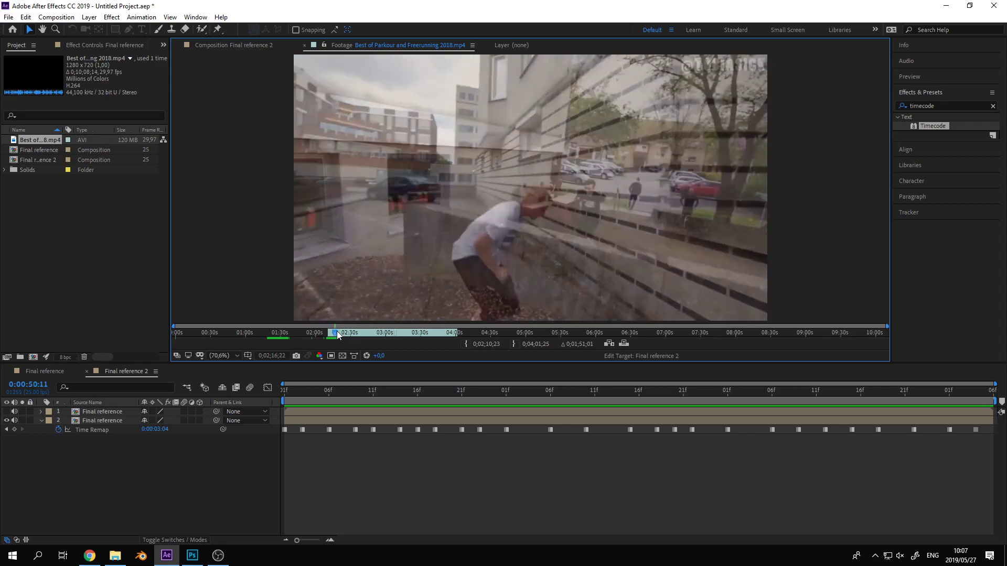
key("Page_Down")
key("Page_Down")
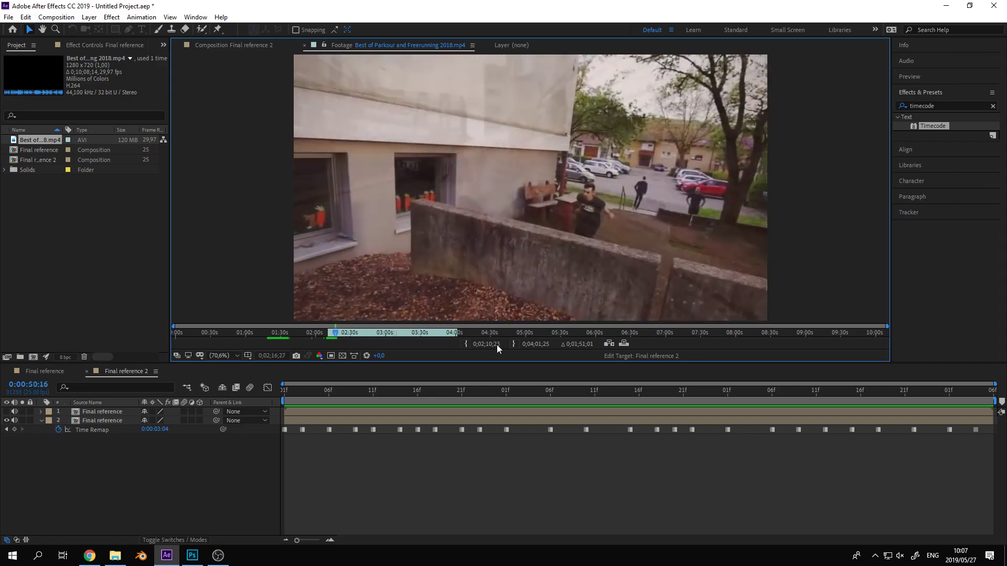
left_click(514, 343)
left_click(332, 332)
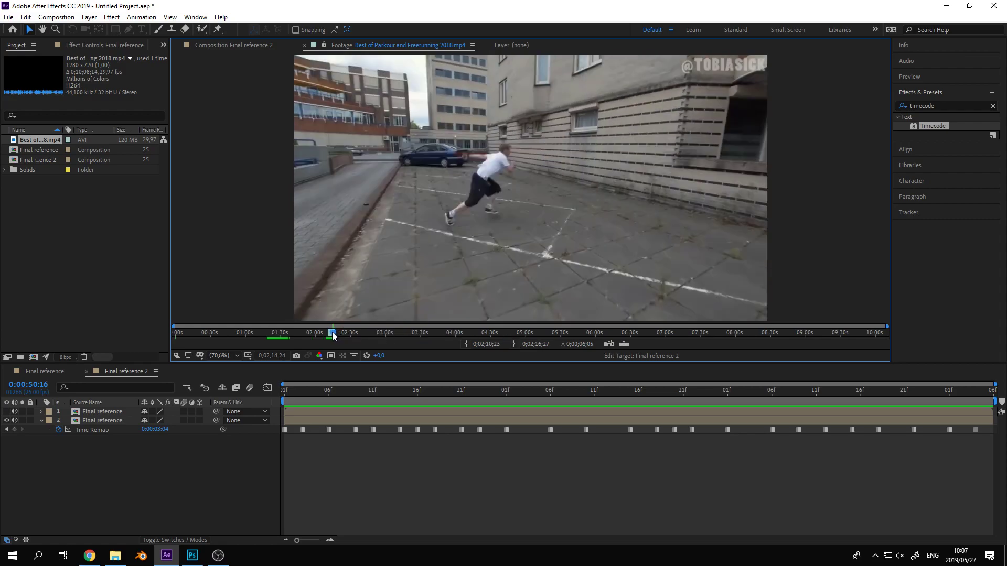
Create a new composition with the HDTV 1080 25 preset and add the trimmed parkour footage to it.
left_click(83, 269)
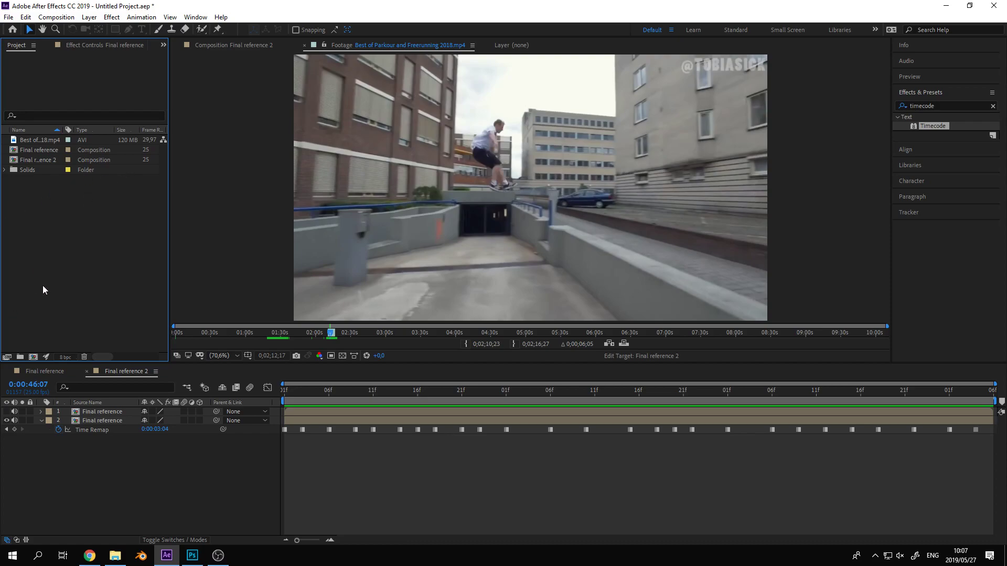
left_click(34, 357)
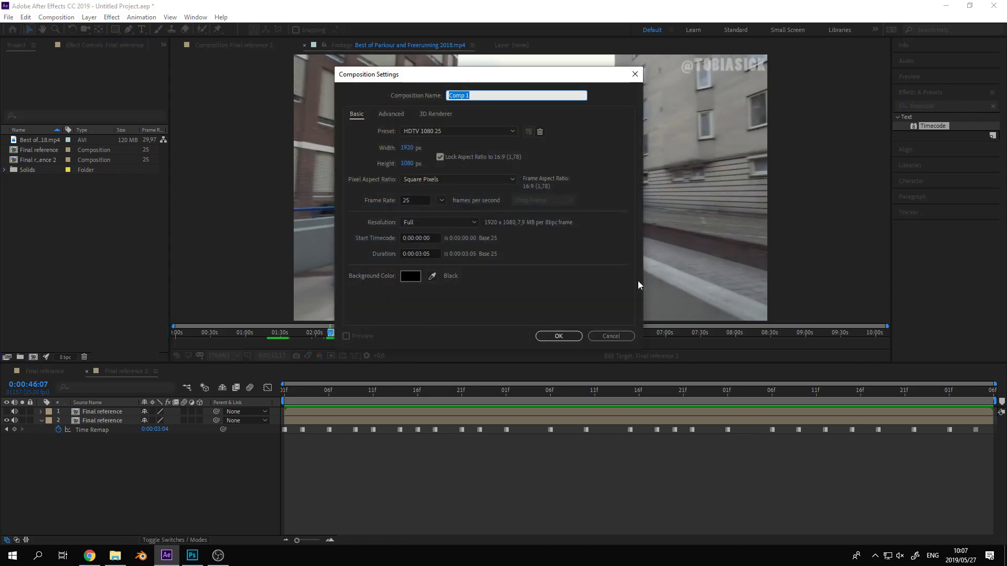
key("Return")
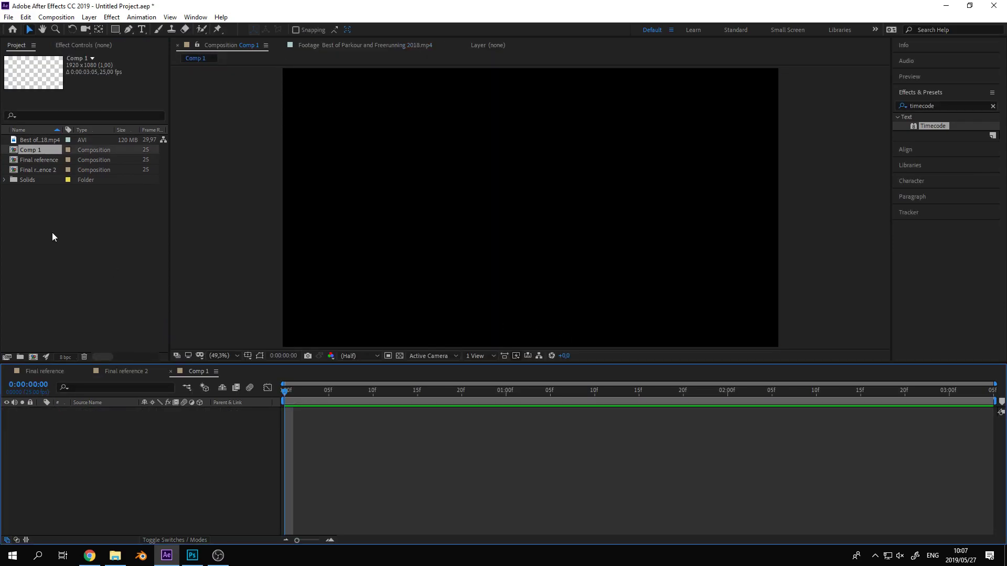
left_click_drag(39, 141, 95, 467)
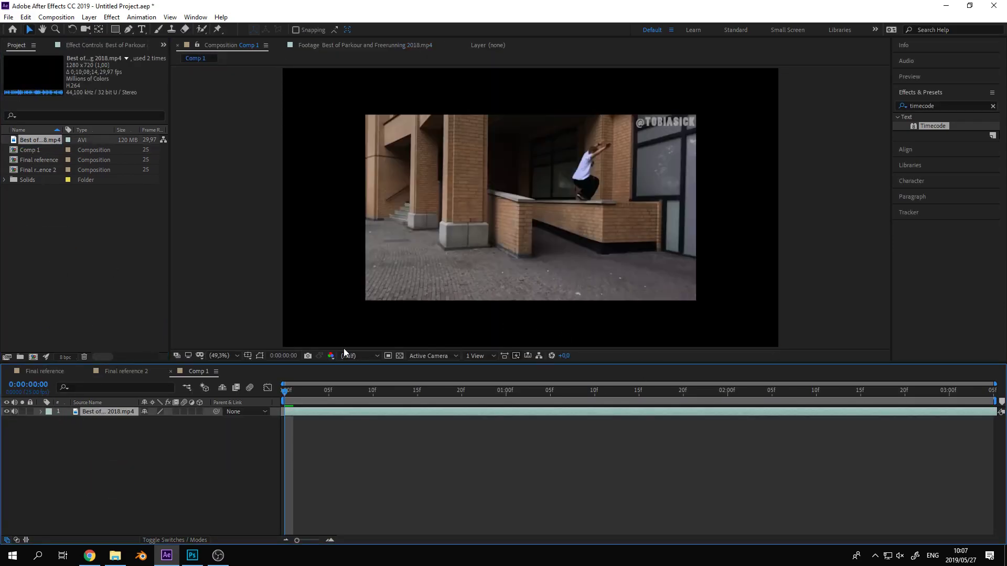
Split the footage layer at frame 1, delete the stray first frame and shift the remaining clip to the composition's start.
key("Page_Down")
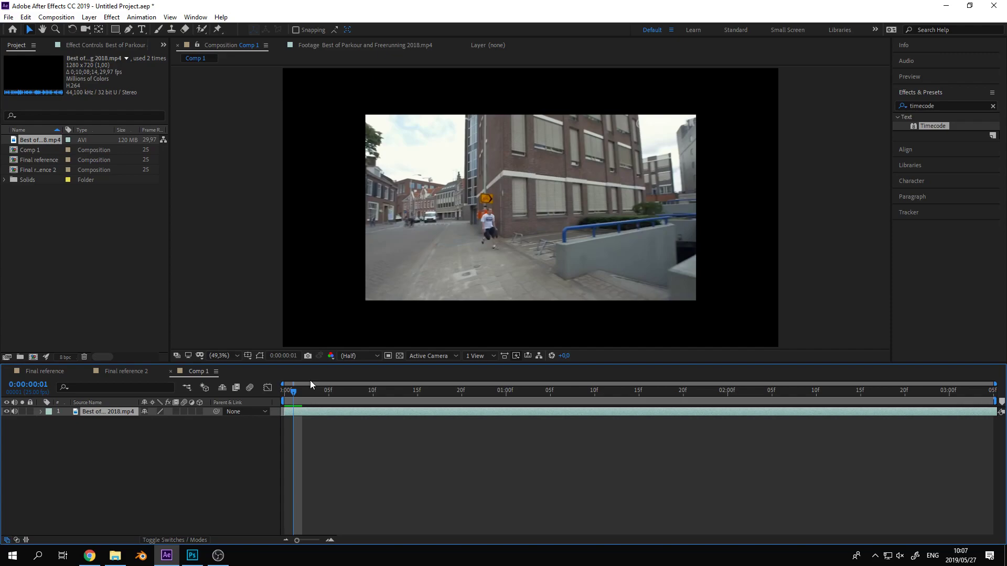
key("ctrl+shift+d")
left_click(290, 421)
key("Delete")
left_click_drag(313, 413, 308, 415)
key("space")
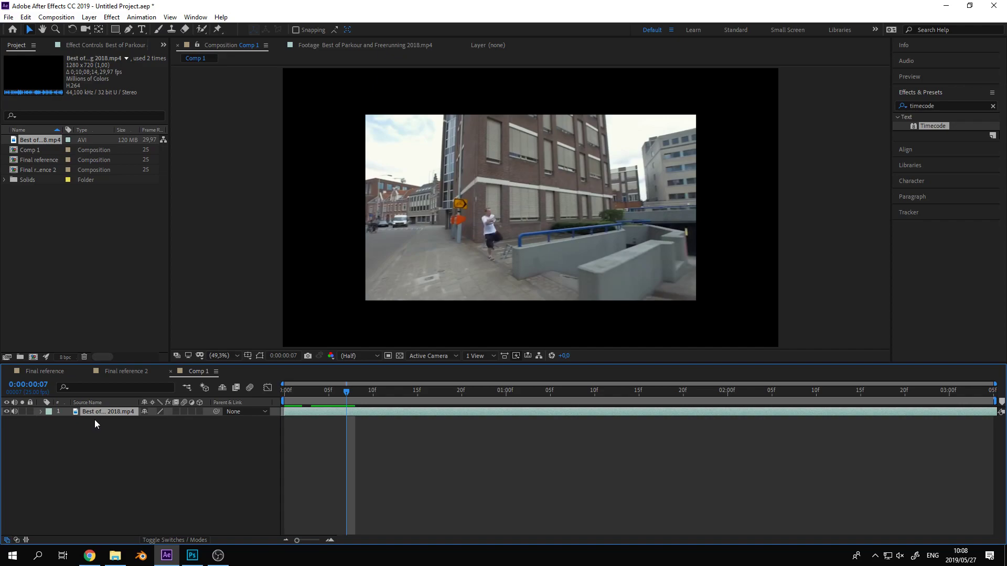
key("space")
Fit the footage layer to the composition's size and return the playhead to the first frame.
key("ctrl+alt+f")
left_click(191, 443)
left_click_drag(311, 394, 284, 393)
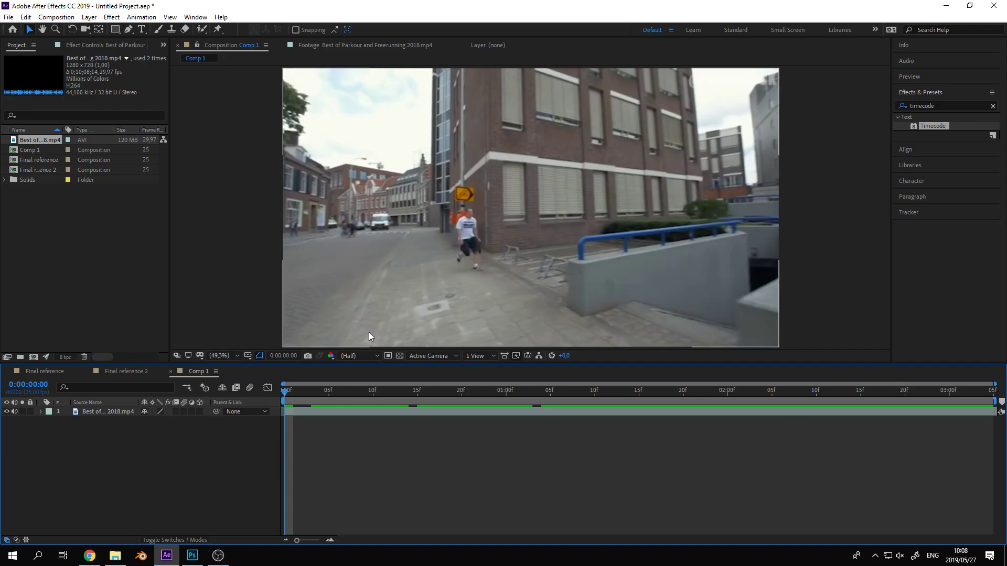
left_click_drag(283, 392, 65, 458)
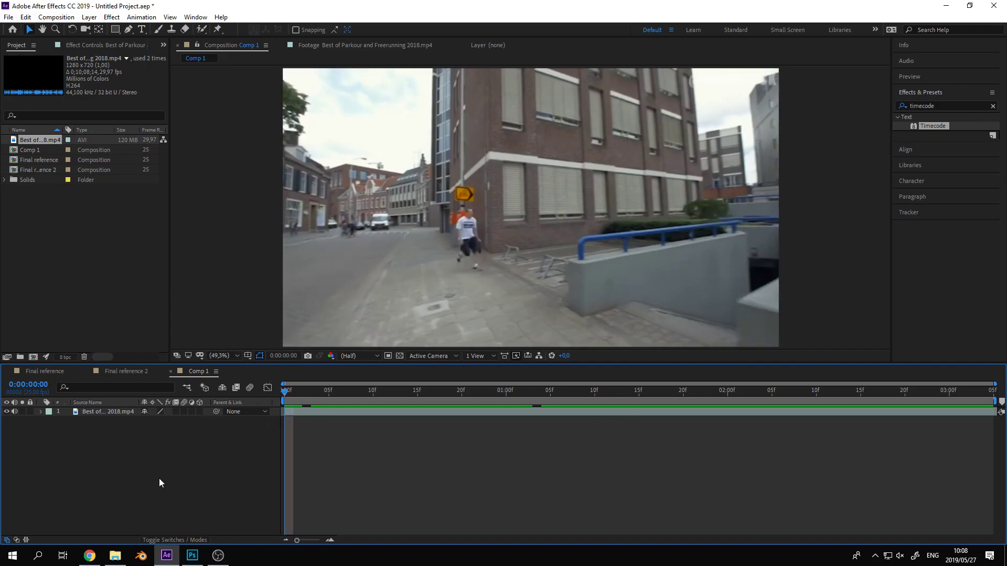
Add an adjustment layer above the footage layer.
key("ctrl+alt+y")
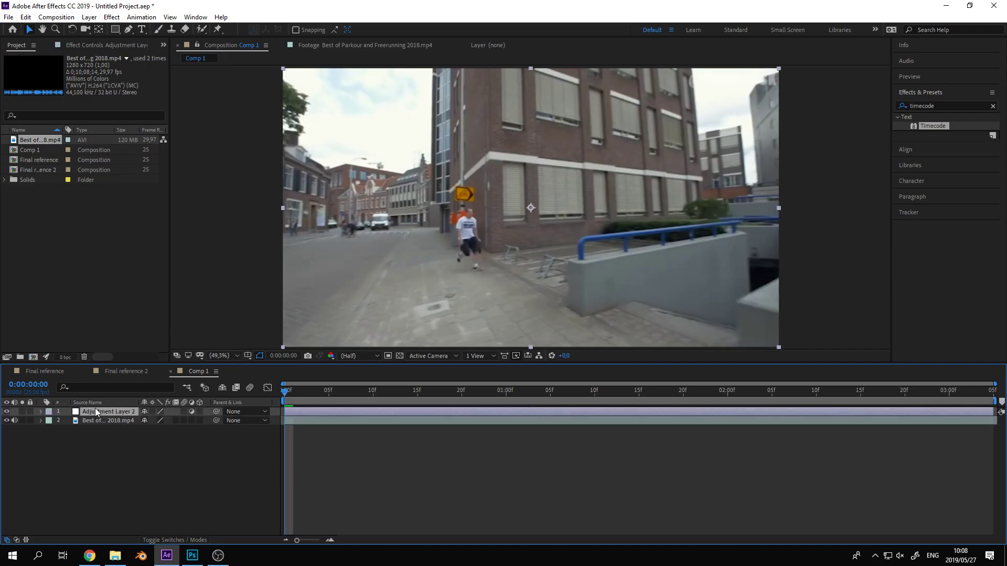
right_click(139, 439)
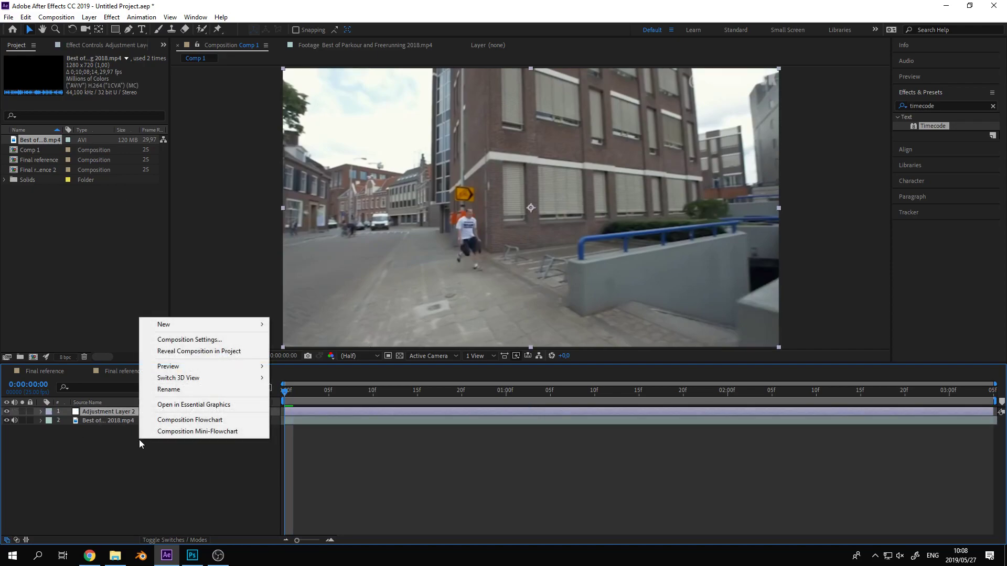
mouse_move(168, 324)
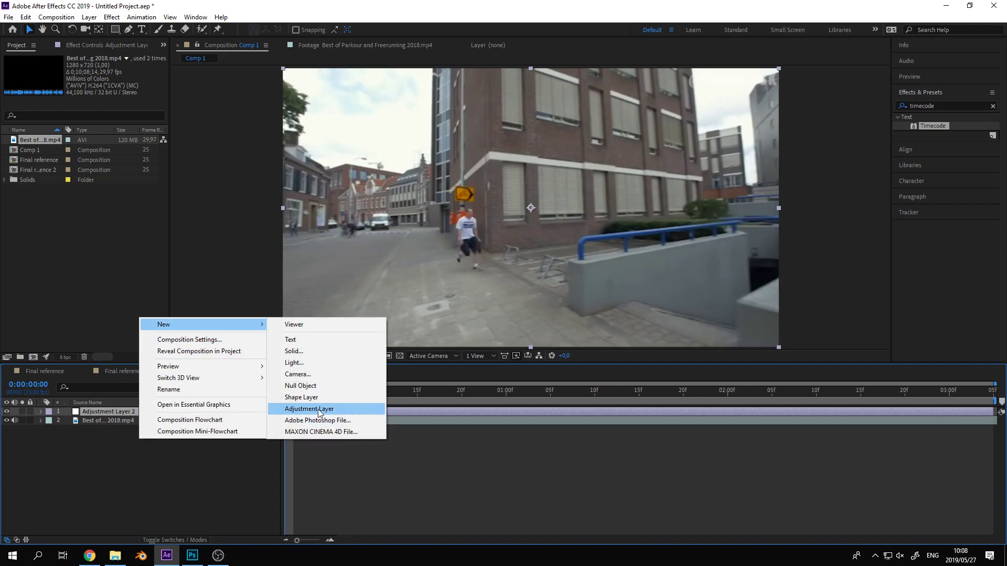
left_click(90, 17)
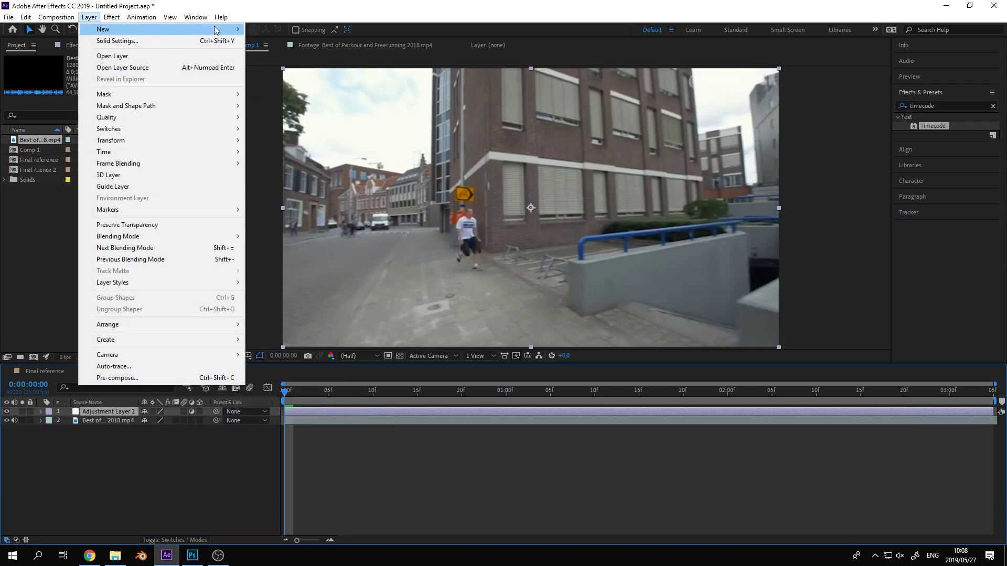
mouse_move(209, 29)
left_click(130, 447)
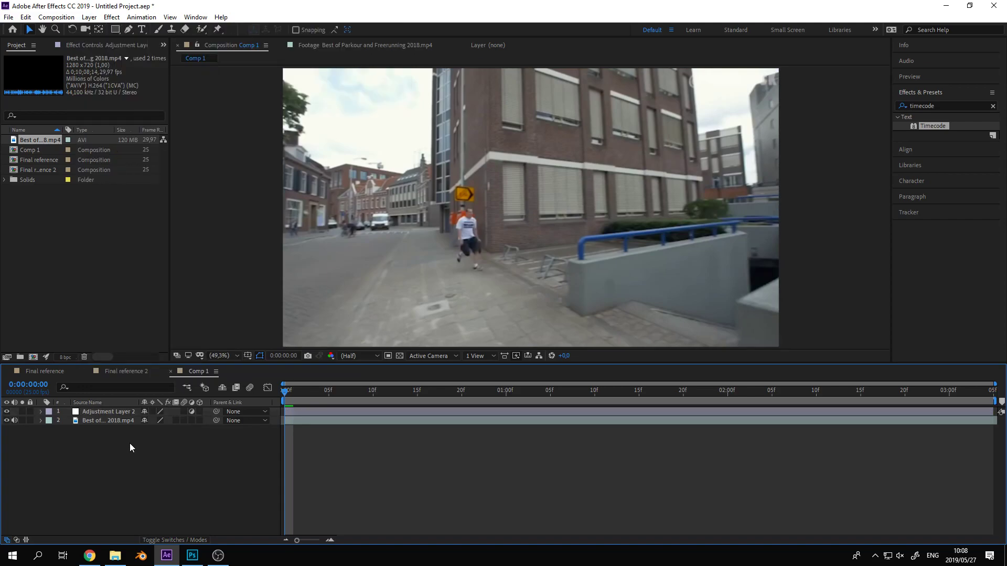
Apply the Timecode effect to the adjustment layer and set its display format to Frame numbers.
left_click(940, 106)
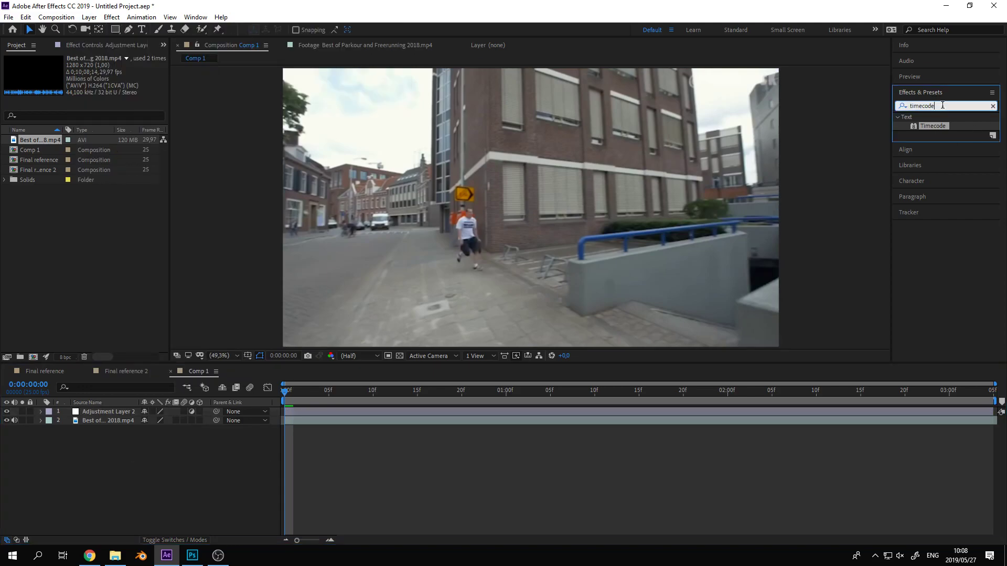
left_click_drag(933, 129, 111, 411)
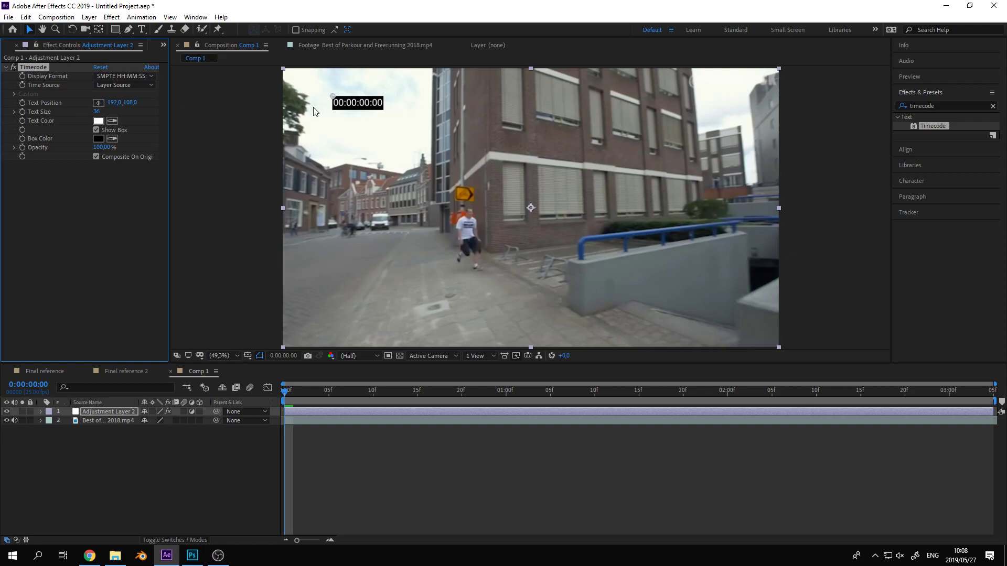
left_click(134, 85)
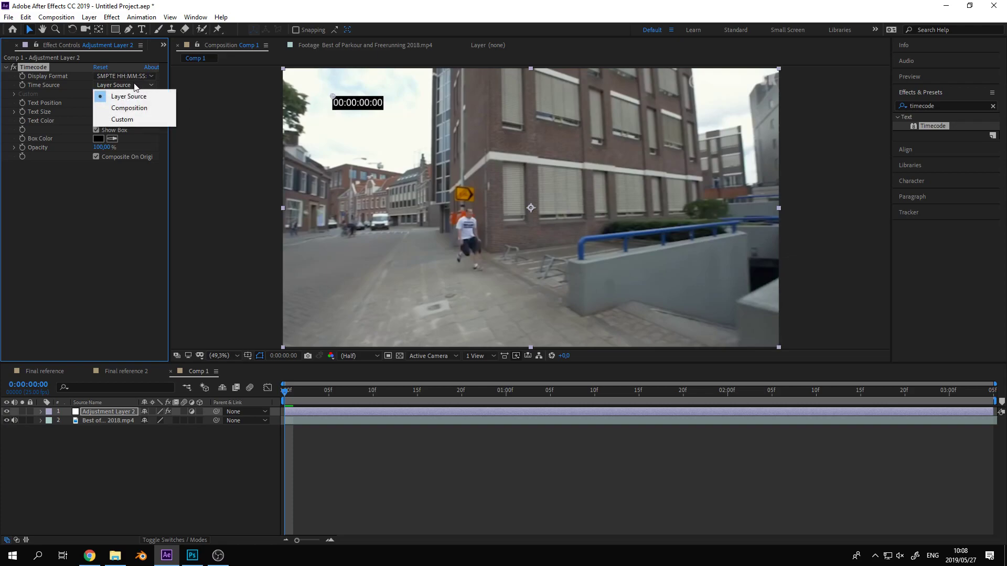
left_click(139, 76)
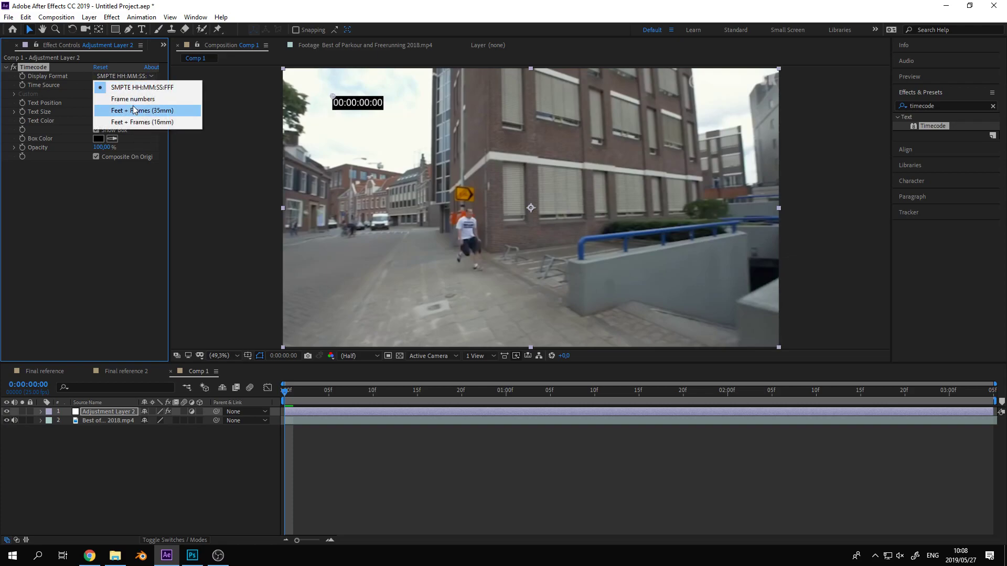
left_click(133, 100)
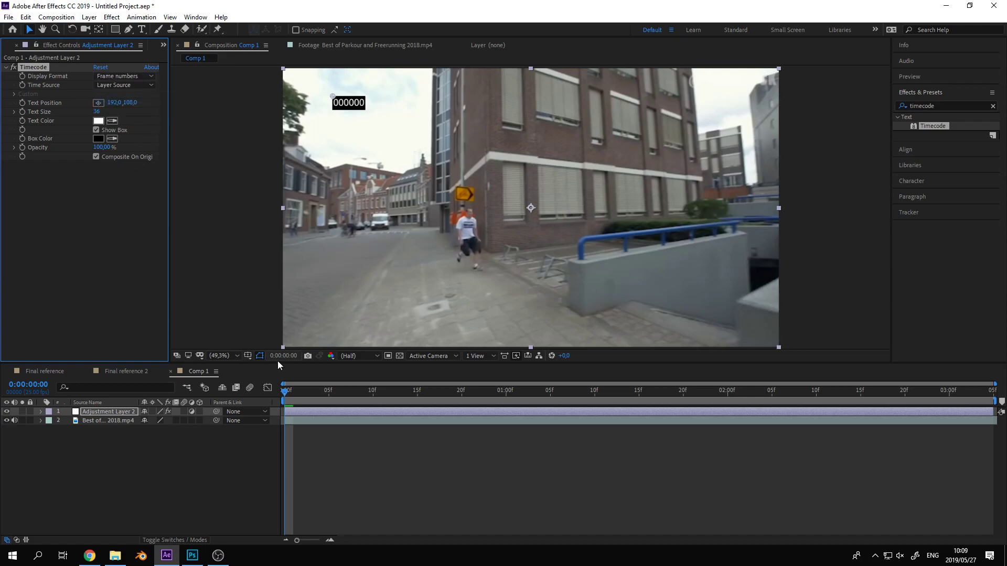
left_click(297, 393)
left_click_drag(297, 393, 286, 393)
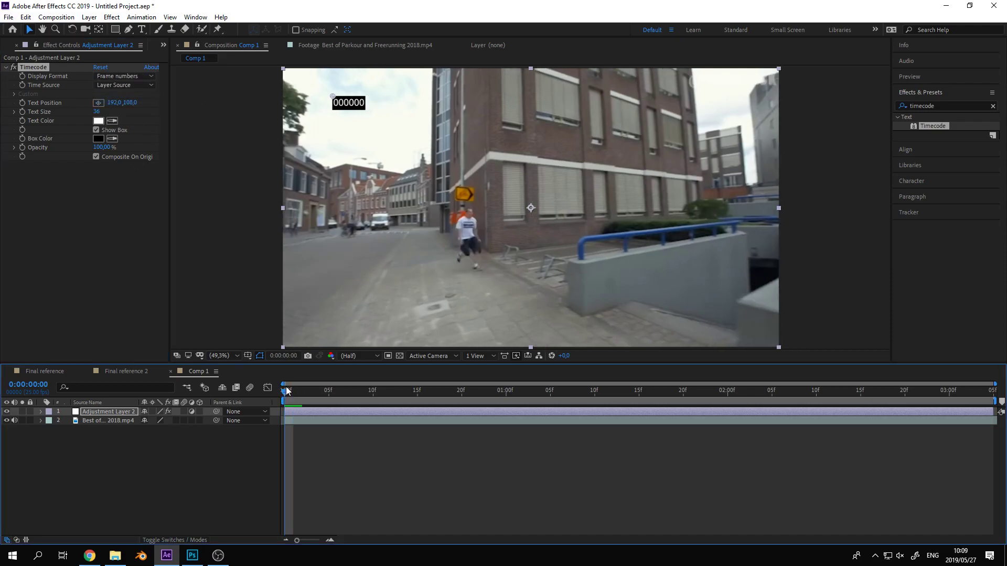
left_click(146, 488)
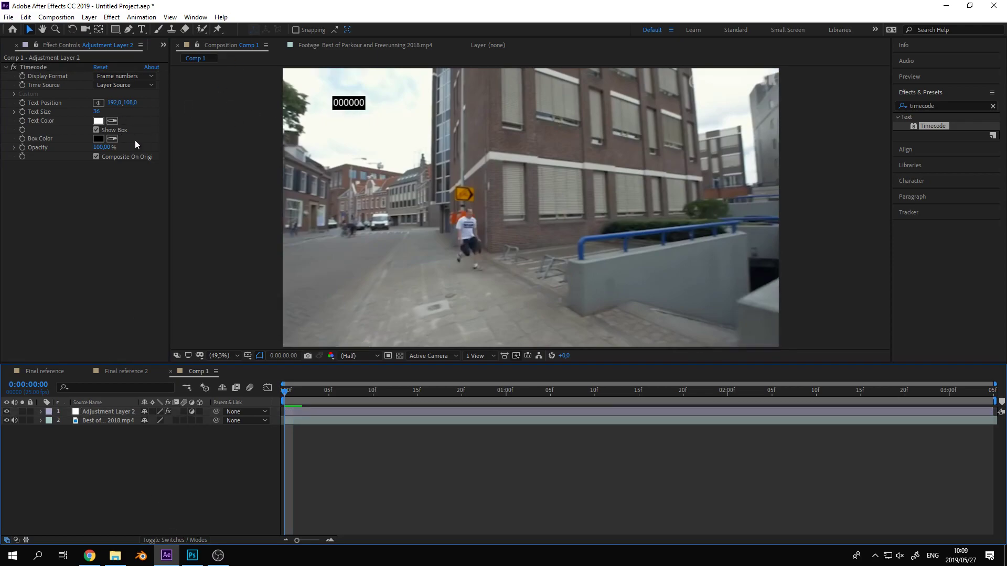
Set the Timecode effect's text size to 62 and scrub through the clip to check the frame numbers.
left_click_drag(97, 111, 113, 111)
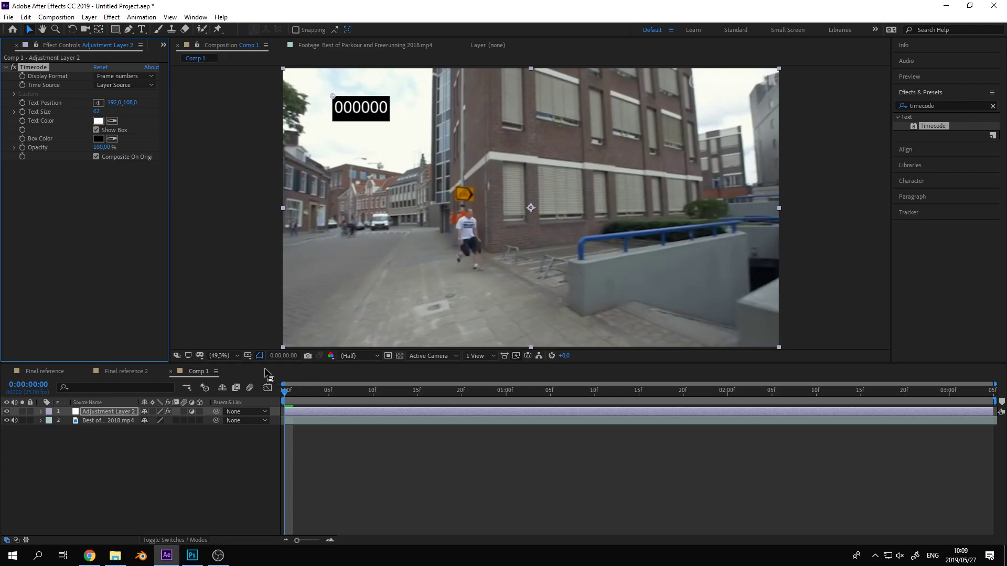
key("Page_Down")
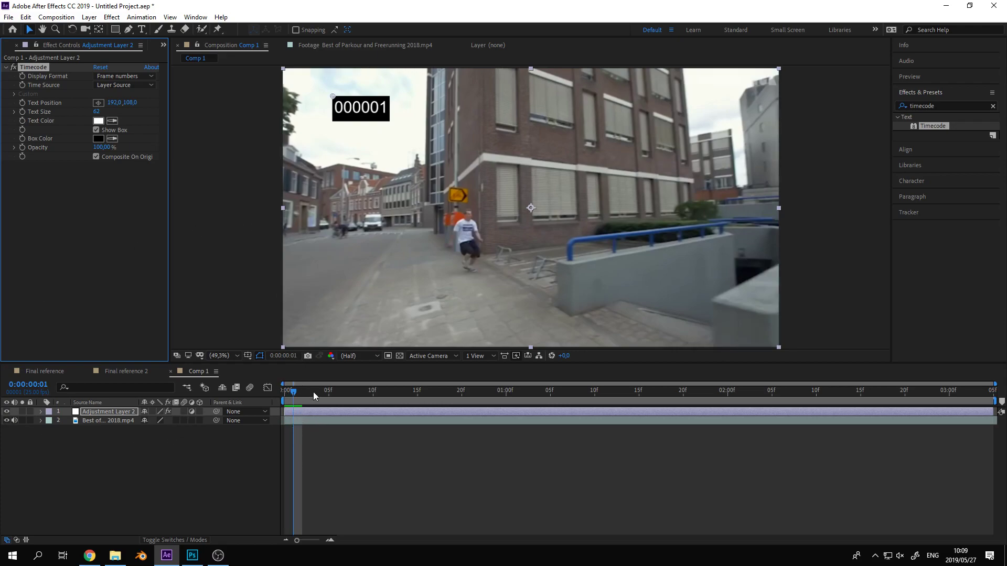
left_click(307, 420)
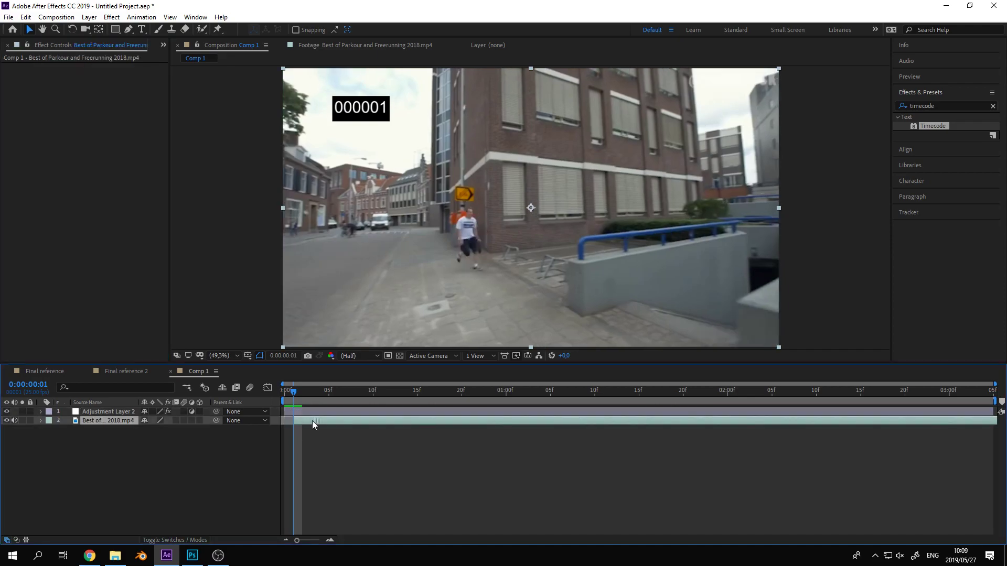
left_click(223, 460)
left_click_drag(294, 391, 923, 402)
left_click(321, 420)
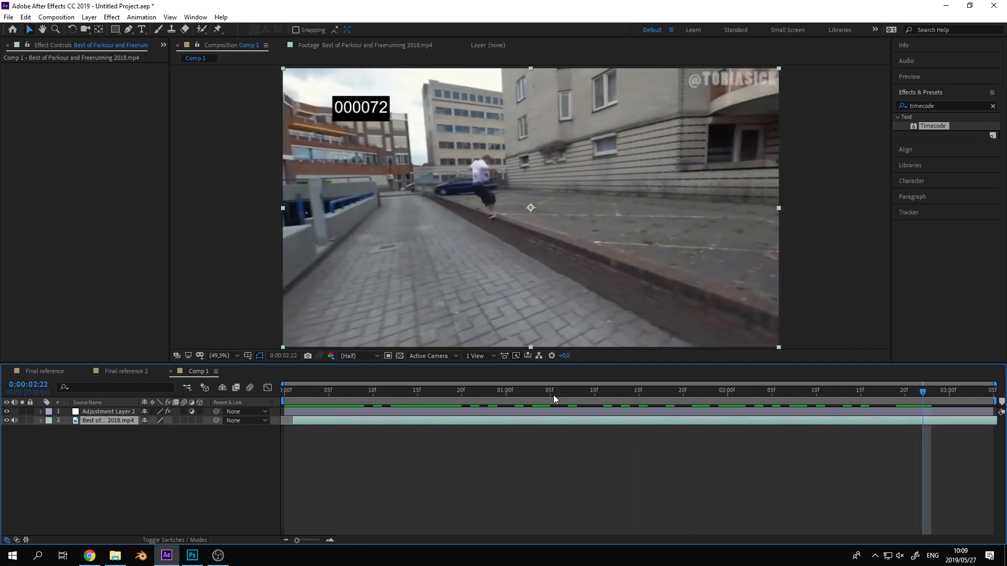
left_click_drag(924, 394, 207, 455)
left_click(46, 458)
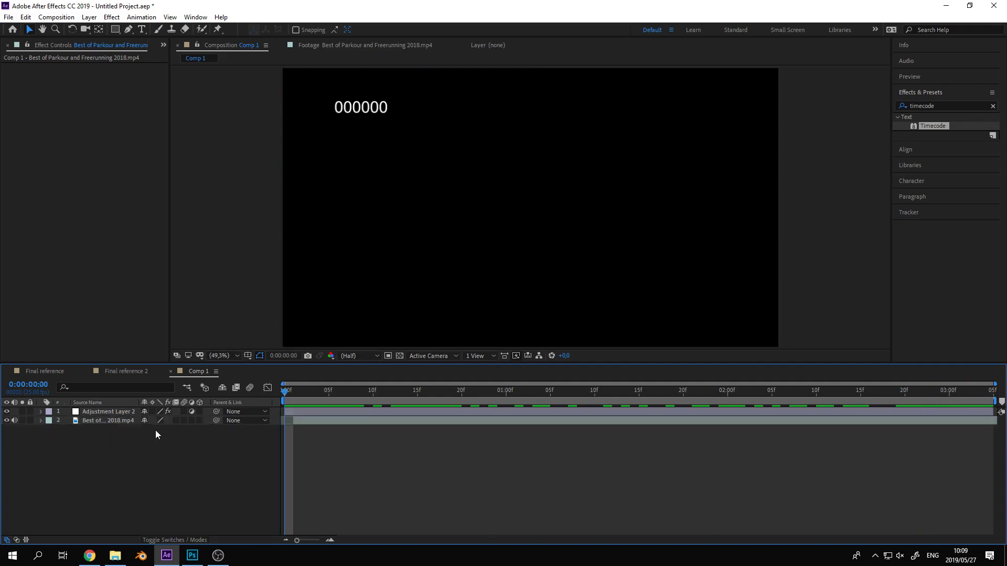
Rename the composition as Final Acting Reference and scrub through it, ending back at the first frame.
left_click(108, 412)
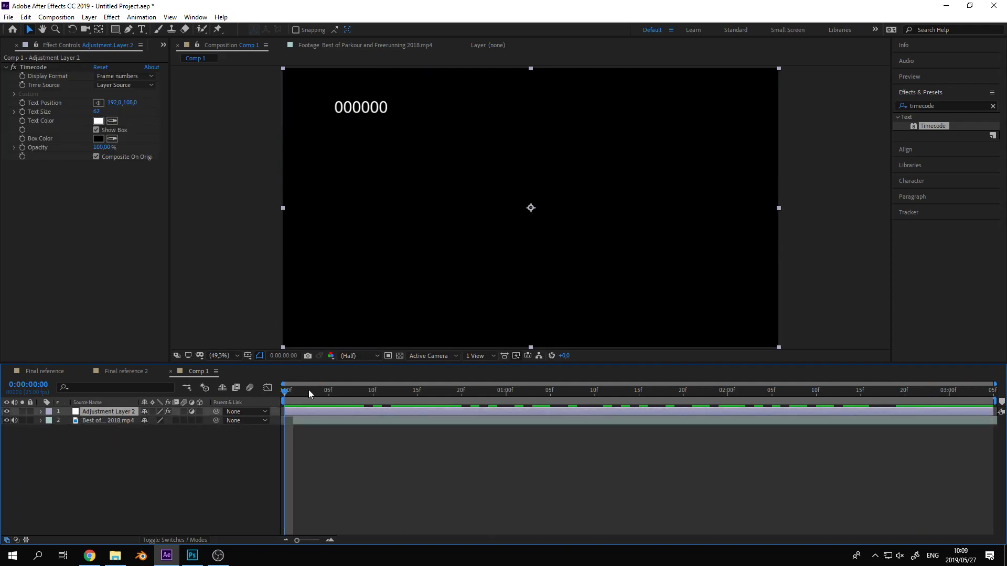
left_click(199, 463)
key("ctrl+k")
type("Final C")
key("BackSpace")
type("Acting Referen")
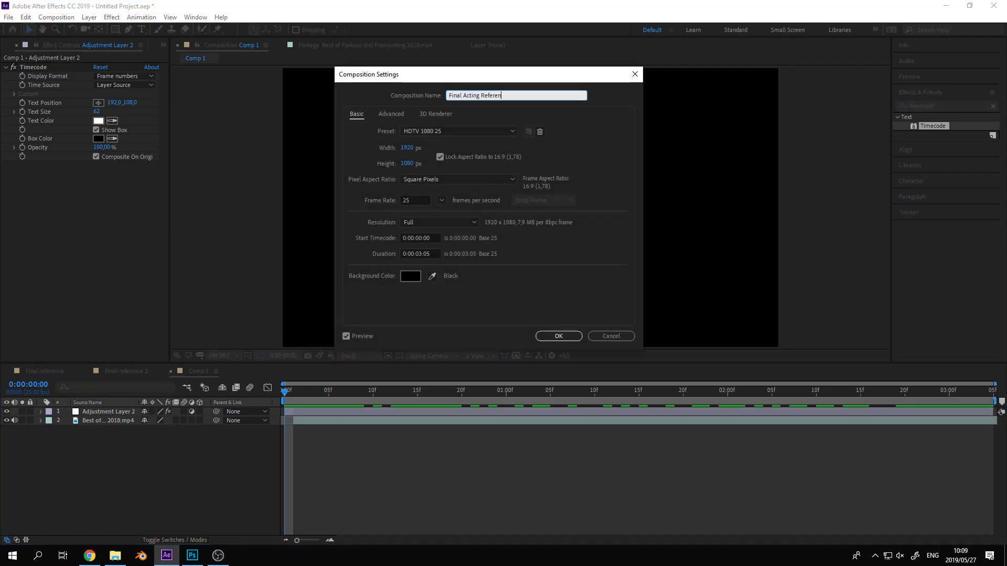
type("ce")
key("Return")
left_click_drag(313, 392, 960, 390)
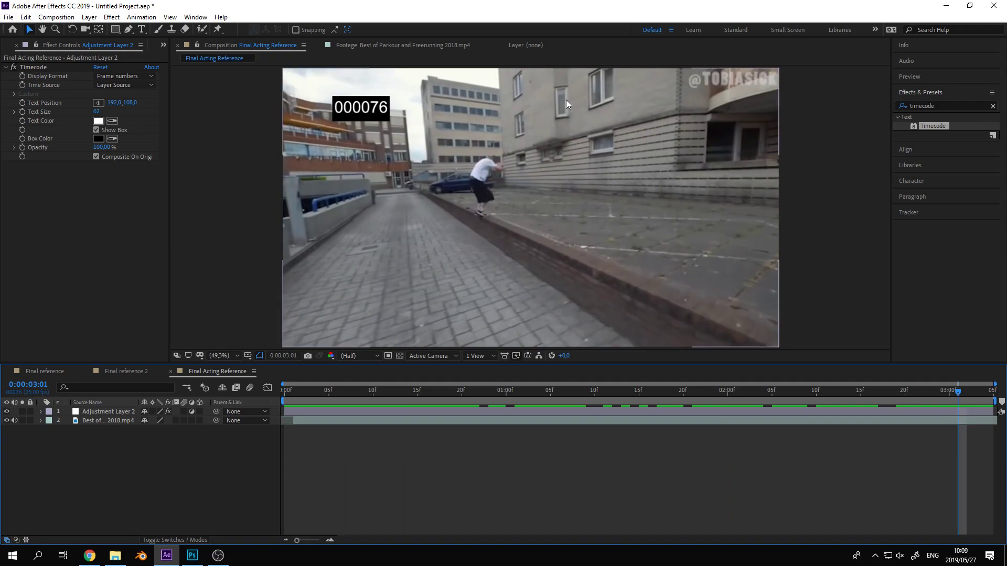
left_click_drag(958, 391, 291, 434)
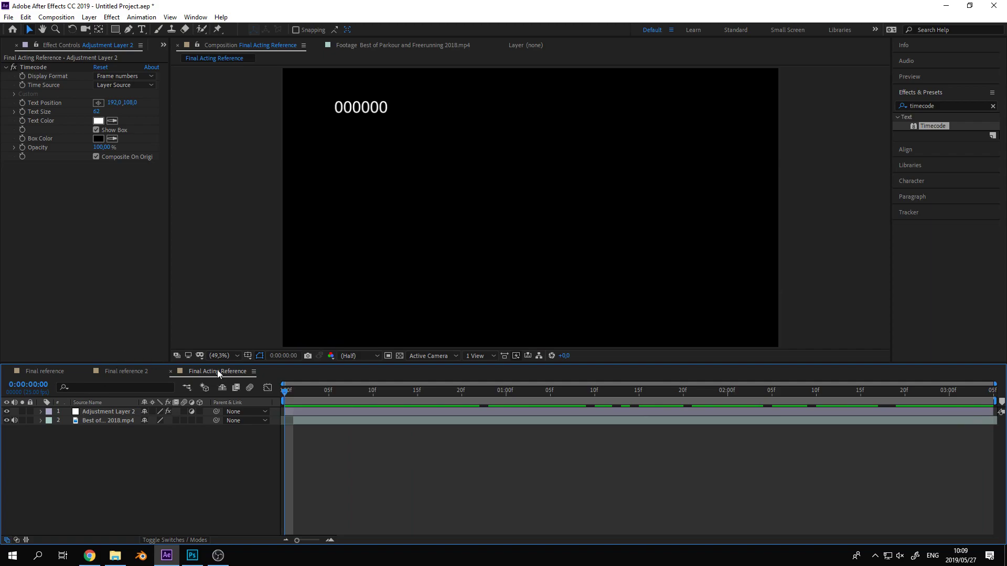
Widen the project items' name column and nest Final Acting Reference inside a new composition.
left_click(26, 46)
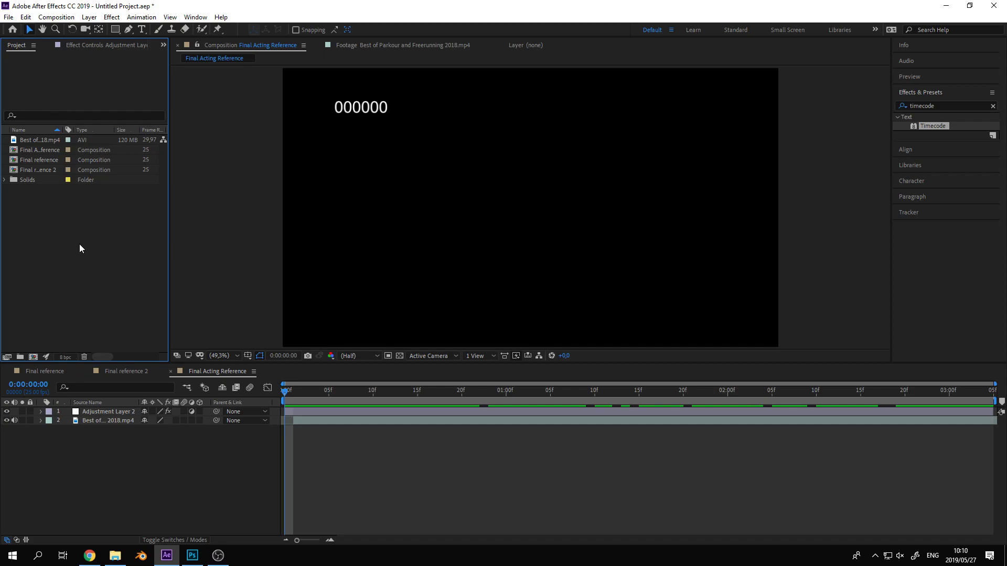
left_click_drag(63, 131, 91, 128)
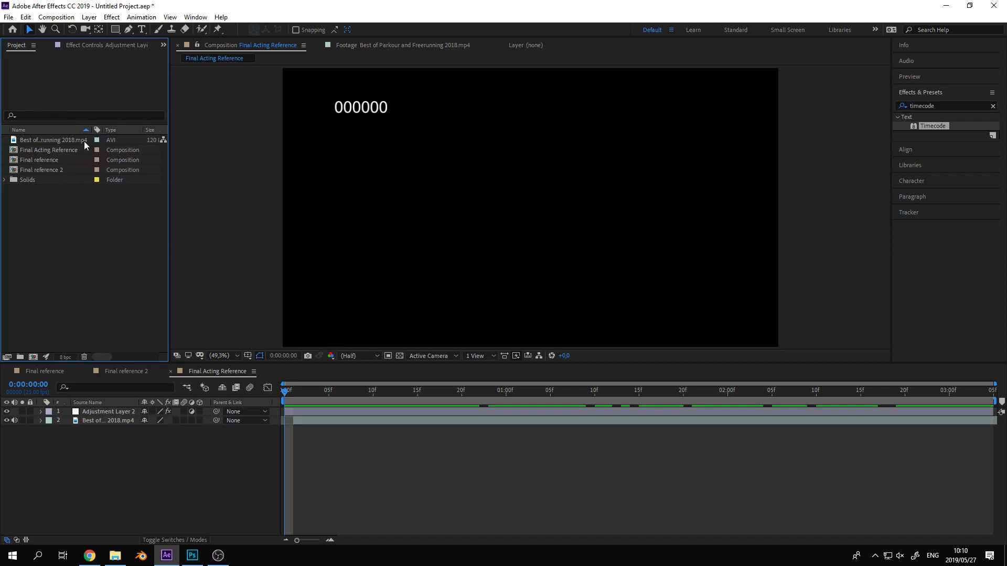
left_click_drag(56, 150, 35, 357)
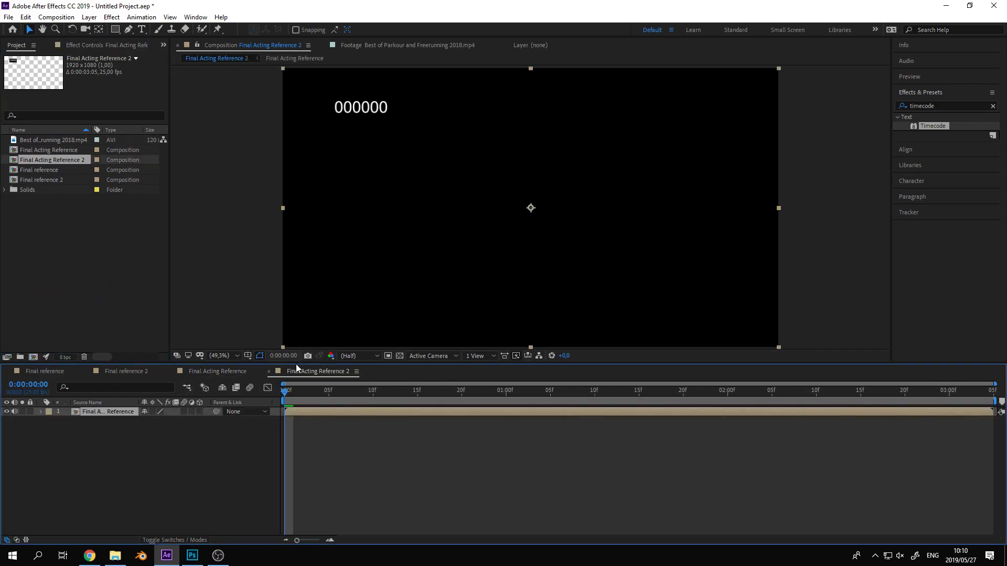
left_click(191, 444)
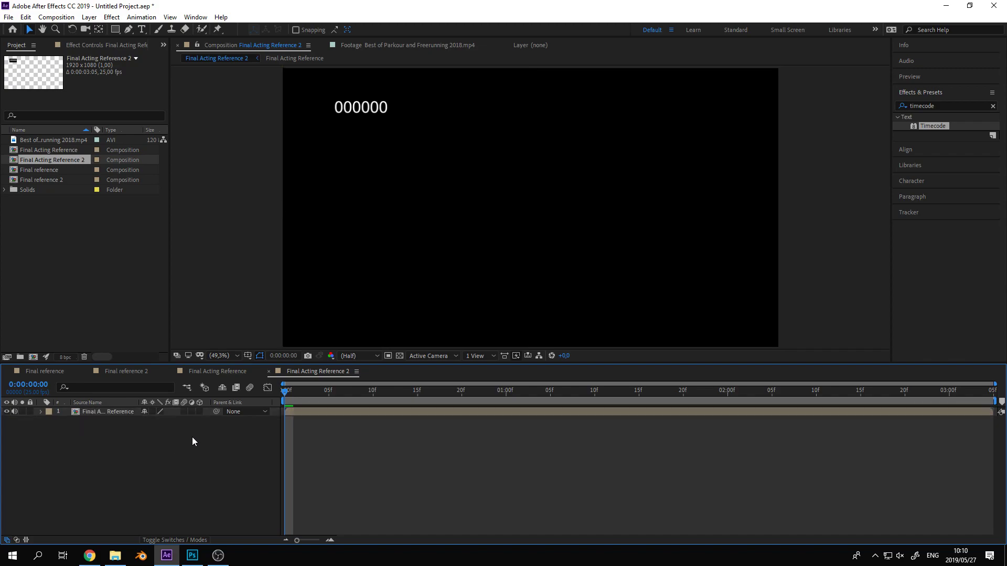
Check the frame rate in the settings of Final Acting Reference and of the composition Final Acting Reference 2.
double_click(99, 411)
key("ctrl+k")
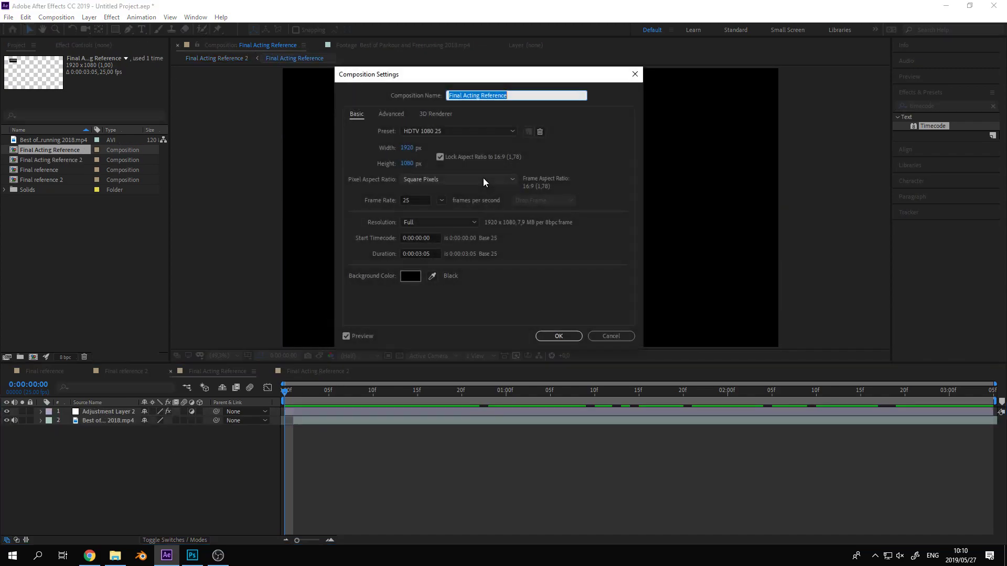
double_click(414, 200)
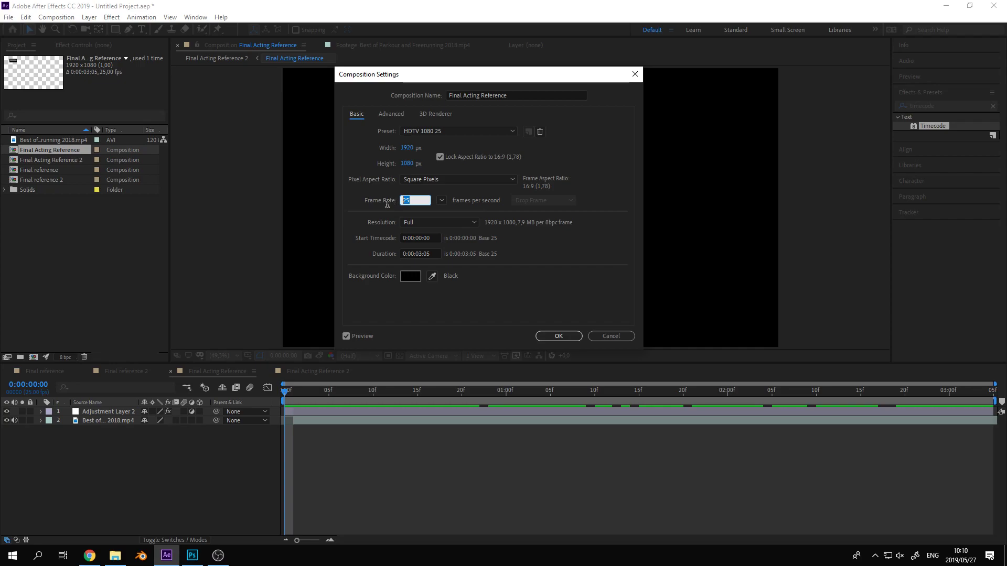
left_click(574, 338)
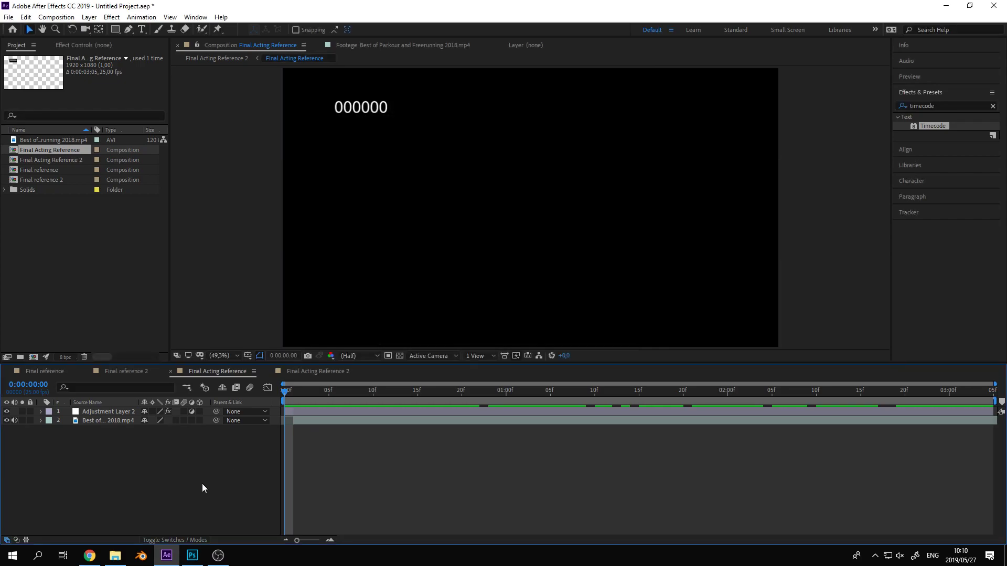
left_click(297, 375)
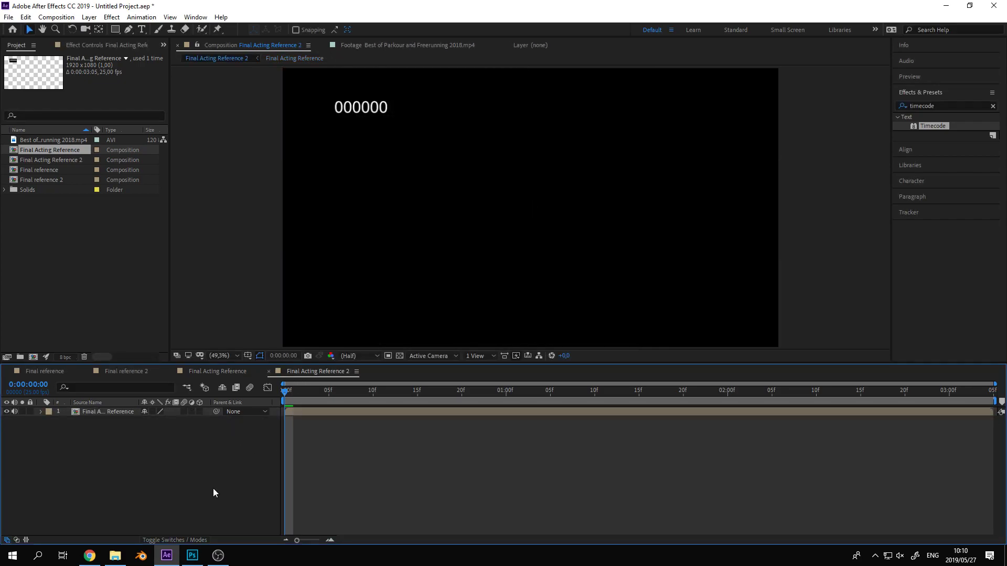
key("ctrl+k")
key("Escape")
Duplicate the nested Final Acting Reference layer and preview the composition.
left_click_drag(291, 394, 298, 434)
left_click_drag(291, 394, 355, 438)
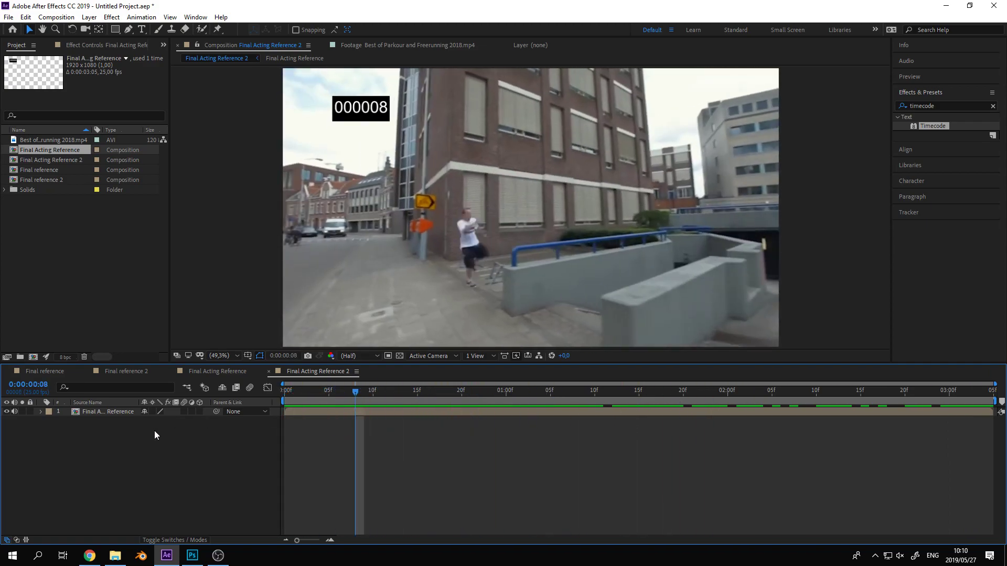
left_click(112, 415)
key("ctrl+d")
left_click(122, 447)
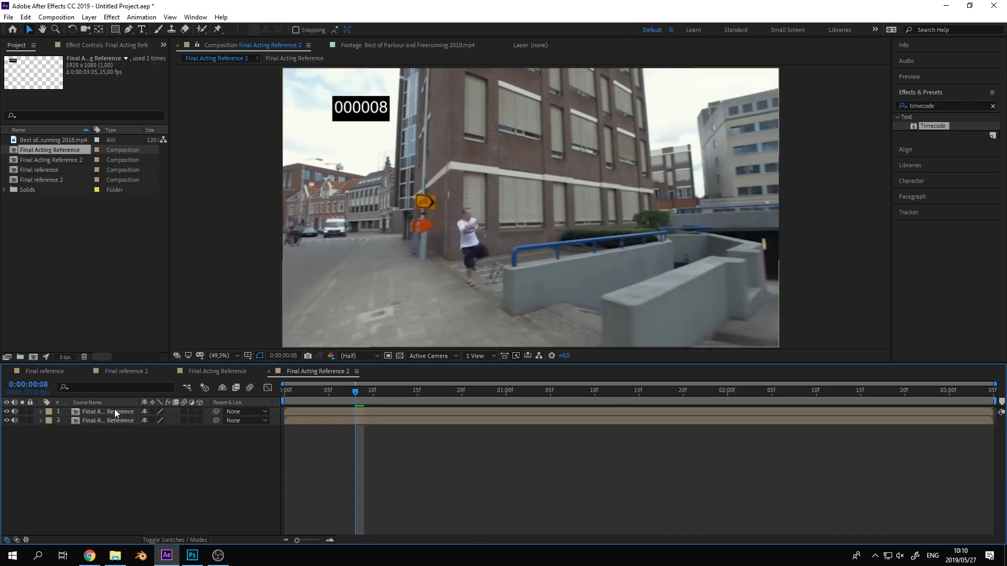
left_click(114, 412)
key("space")
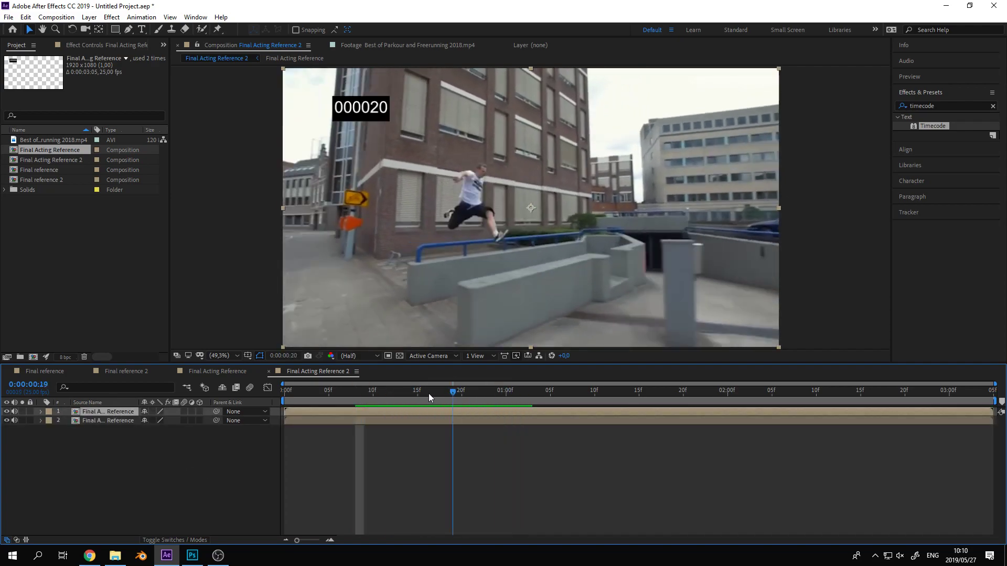
key("space")
Apply Freeze Frame to the lower Final Acting Reference layer at the first frame.
right_click(121, 420)
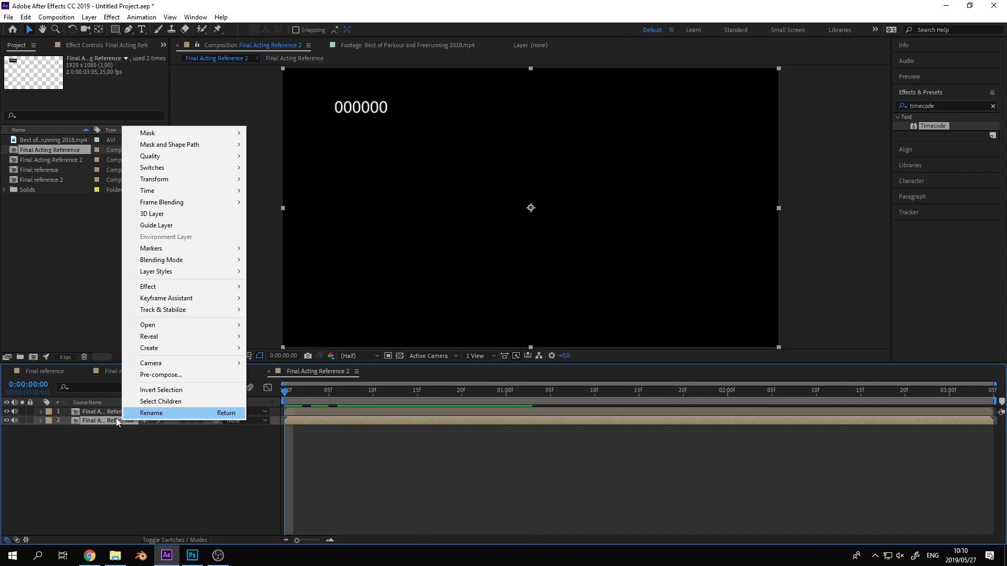
mouse_move(164, 192)
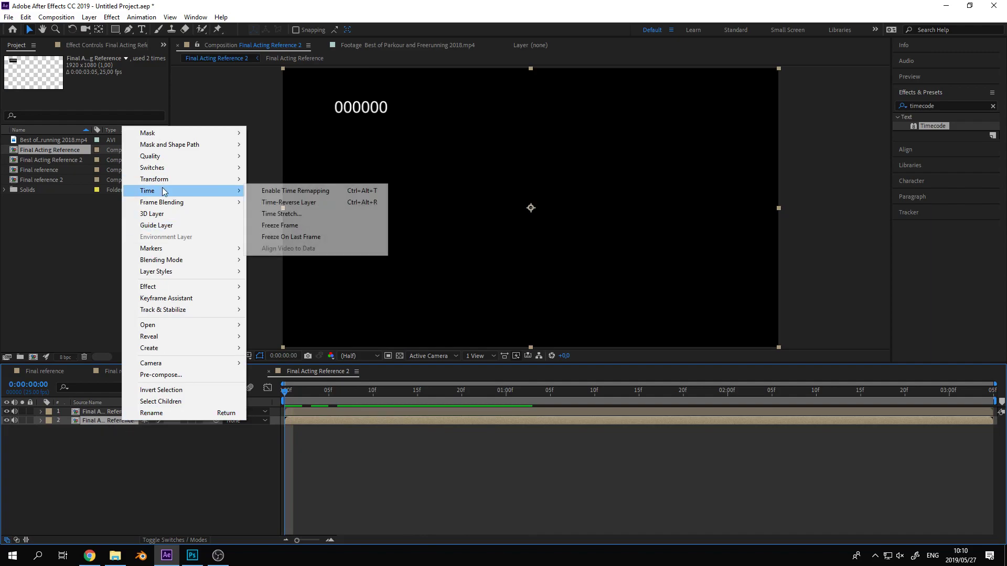
left_click(289, 226)
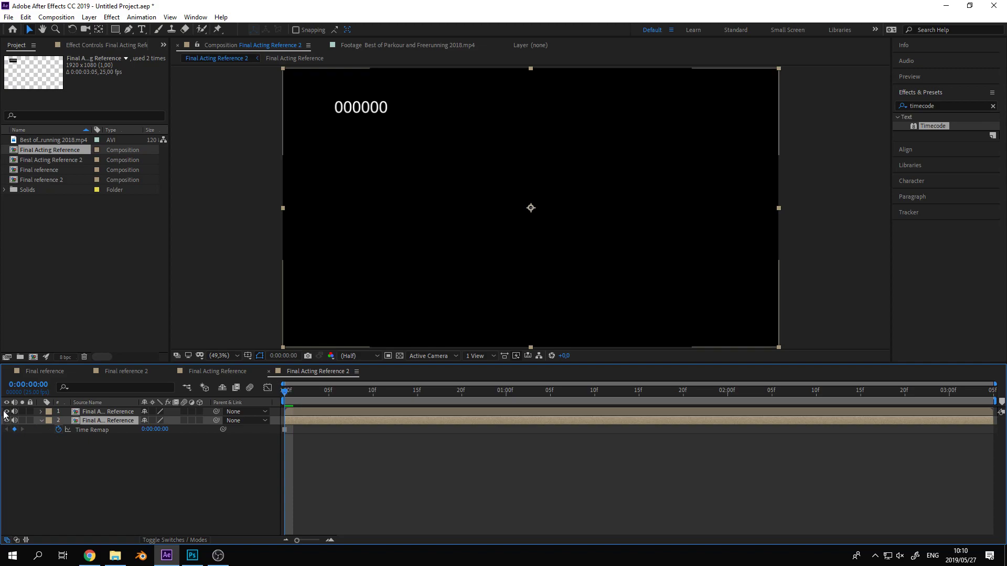
Add a 0:00:00:20 Time Remap keyframe at frame 17 on the lower layer, scrub across it and delete the keyframe.
left_click_drag(289, 402, 436, 418)
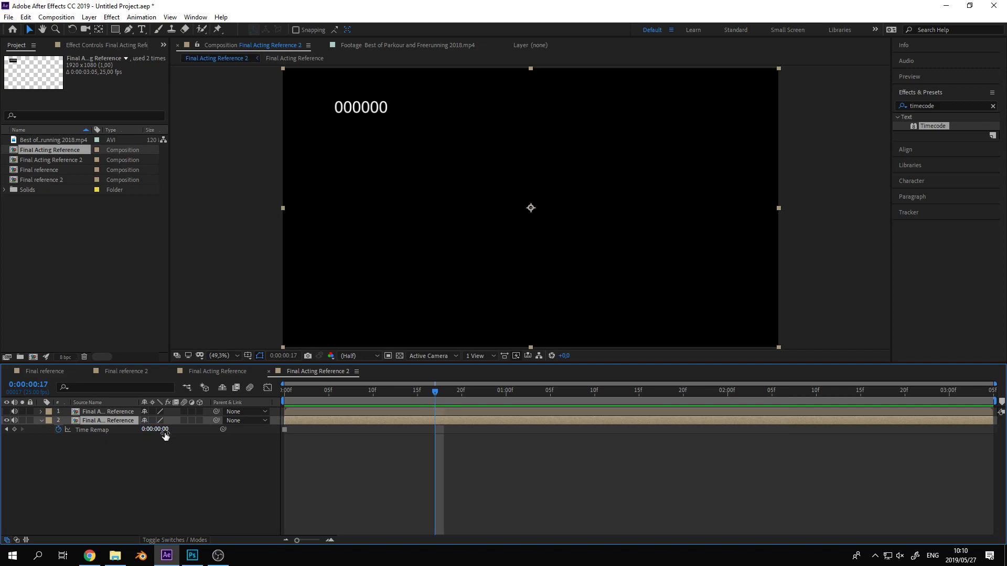
left_click_drag(167, 434, 177, 429)
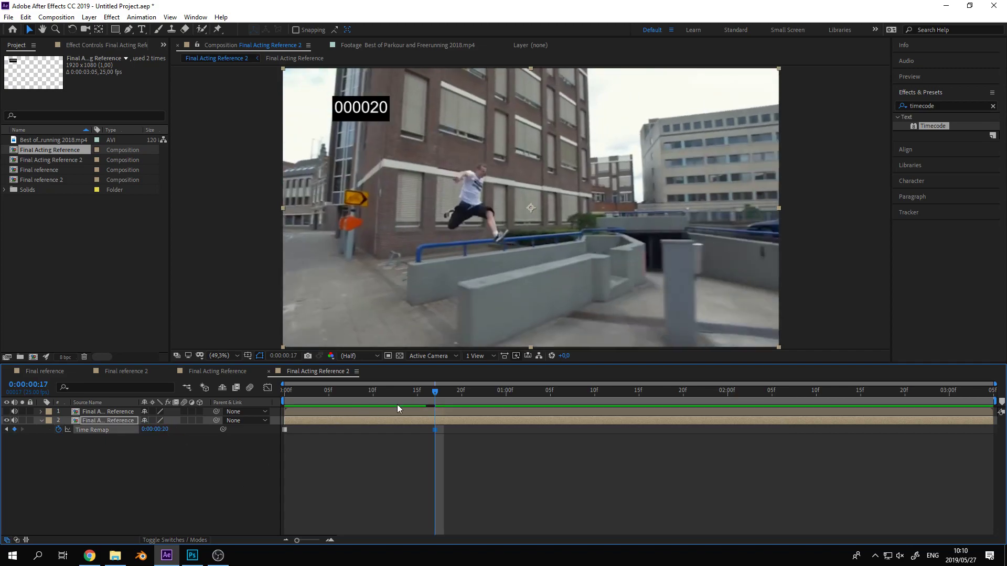
left_click_drag(435, 392, 298, 412)
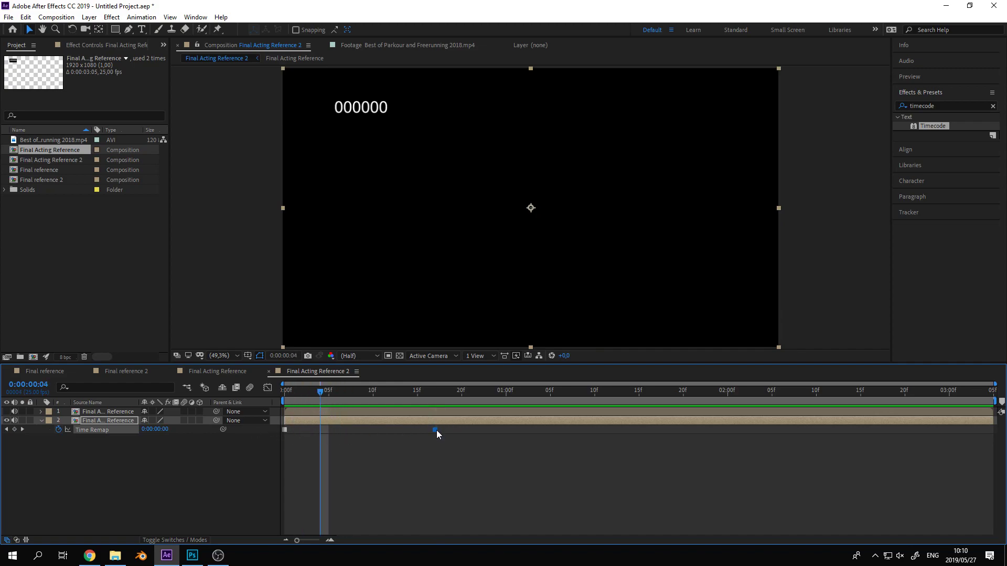
left_click_drag(404, 388, 437, 383)
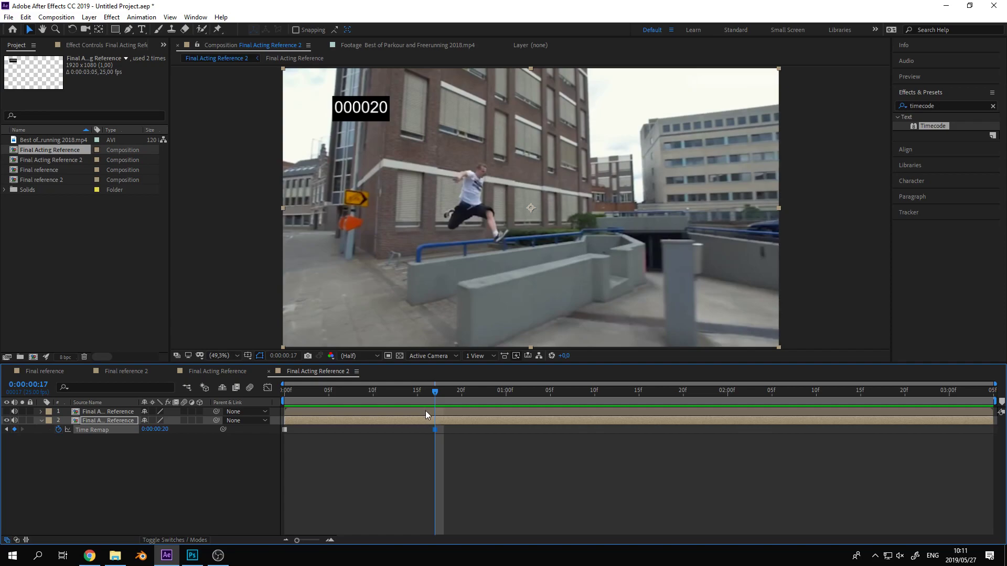
mouse_move(434, 433)
key("Delete")
Set the lower layer's Time Remap value at the composition's first frame to 0:00:00:01.
left_click(302, 394)
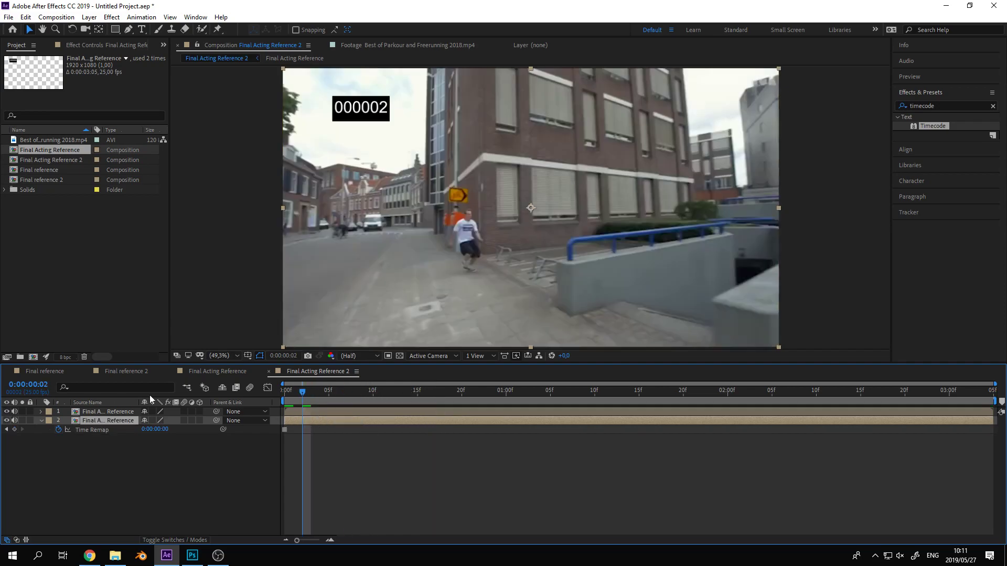
left_click_drag(310, 391, 284, 391)
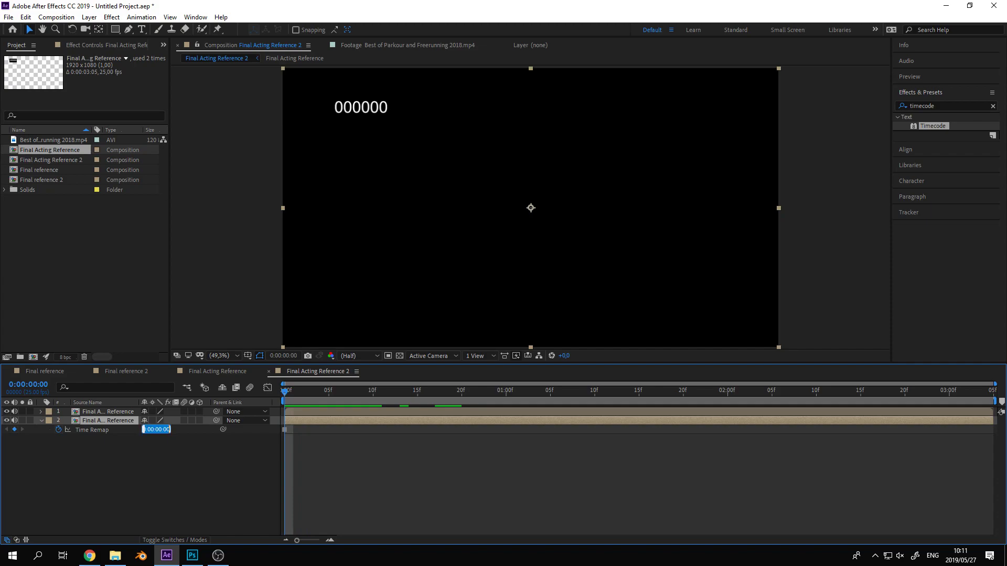
left_click_drag(166, 431, 192, 483)
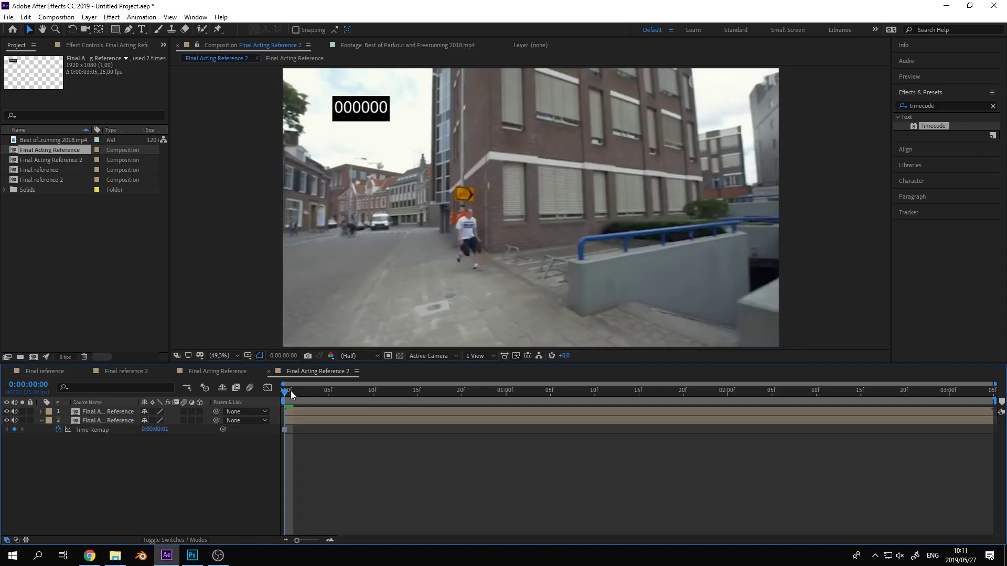
Try a Time Remap value of 17 at frame 17 on the lower layer, delete that keyframe and return to the first frame.
left_click_drag(292, 392, 435, 391)
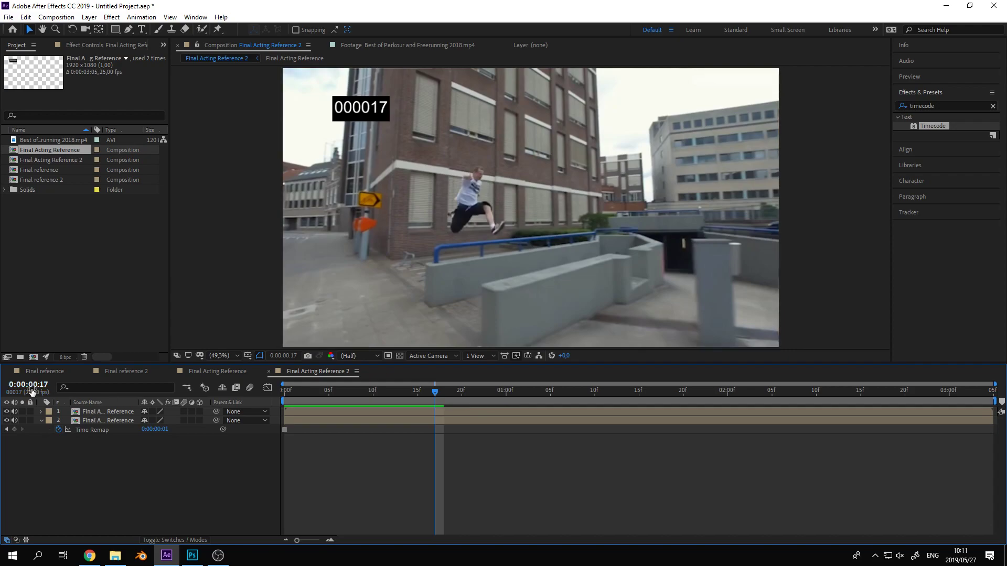
left_click(155, 429)
type("17")
key("Return")
left_click_drag(436, 393, 249, 431)
key("Delete")
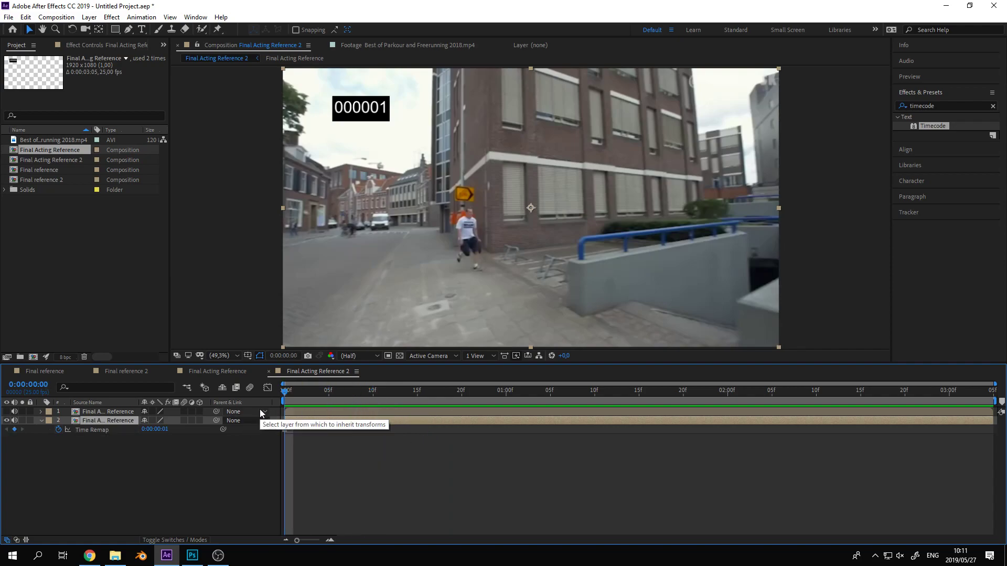
left_click_drag(286, 397, 262, 495)
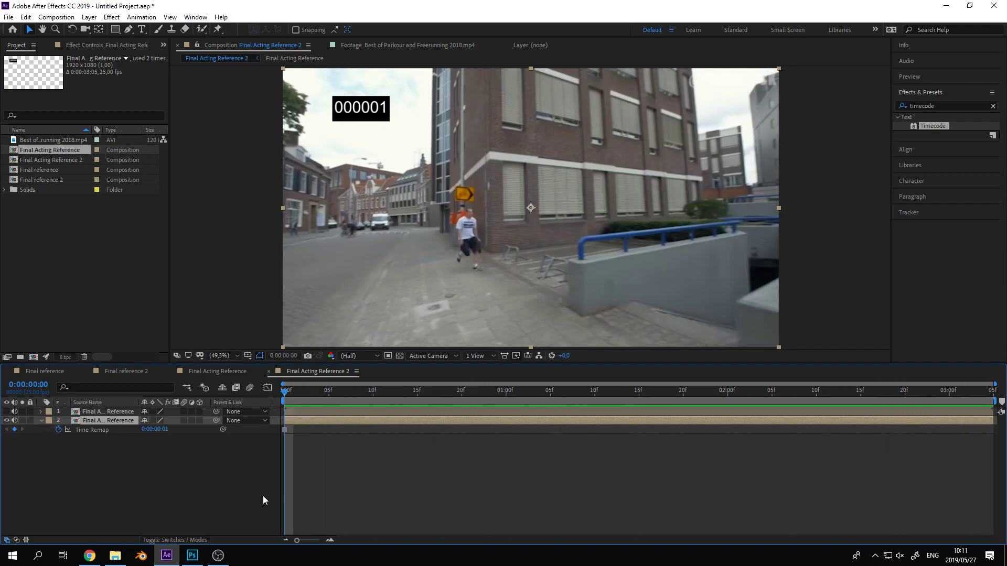